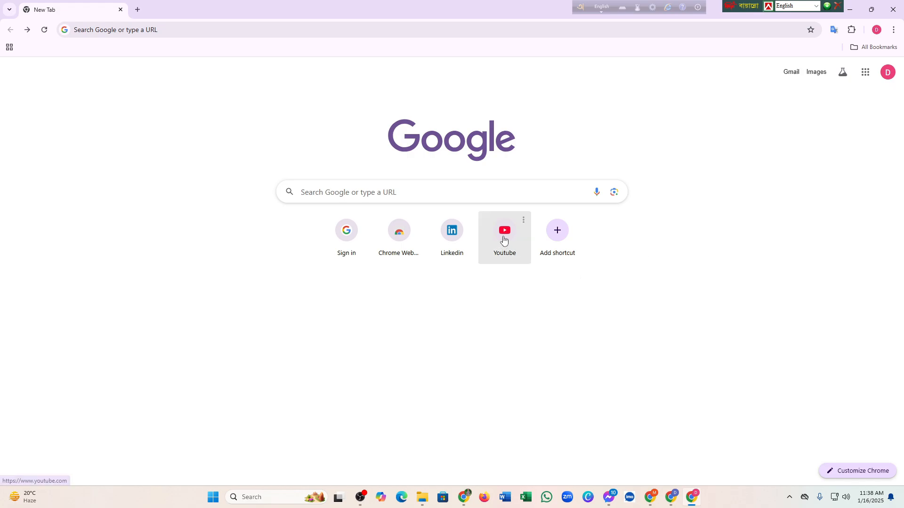
- Go to YouTube, open YouTube Studio for the signed-in channel, and dismiss the welcome and dark theme notices
left_click(504, 240)
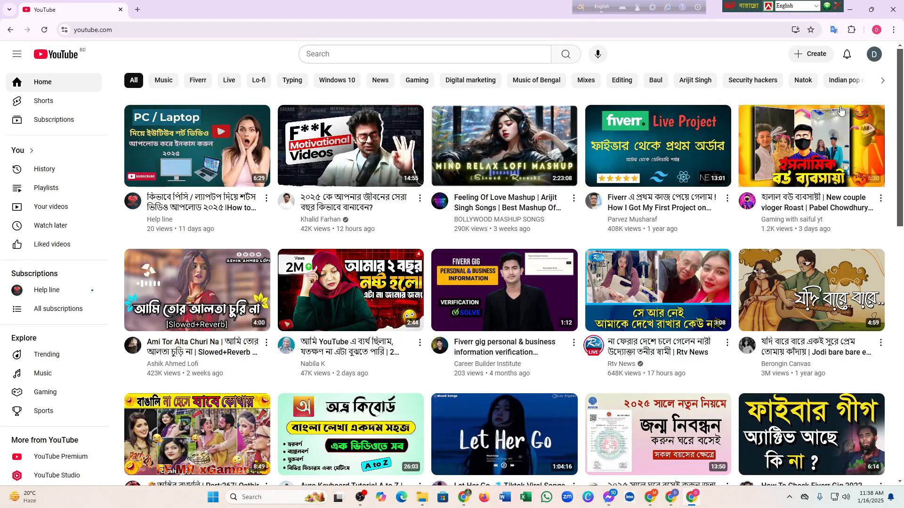
left_click(876, 55)
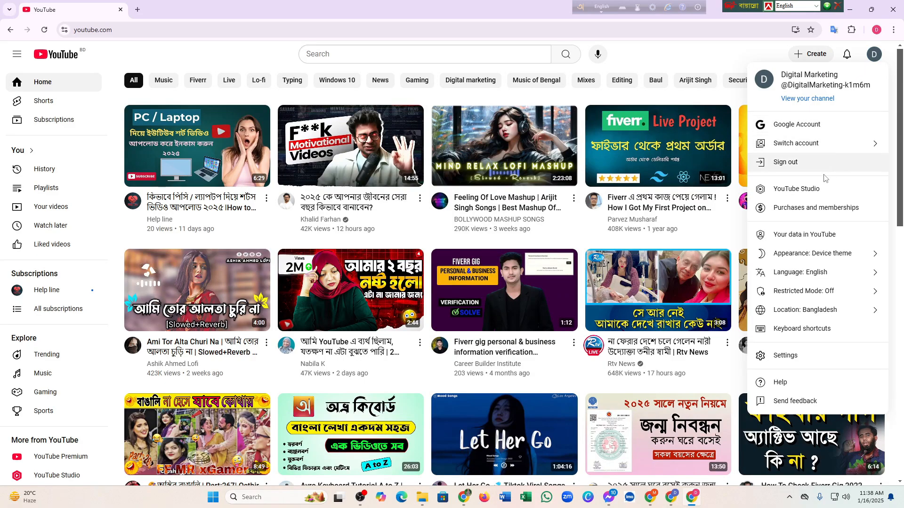
left_click(803, 192)
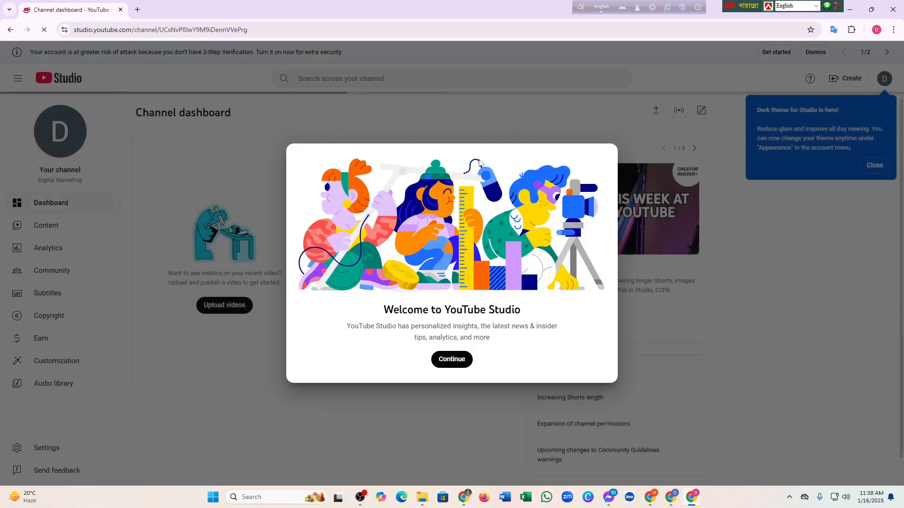
left_click(441, 362)
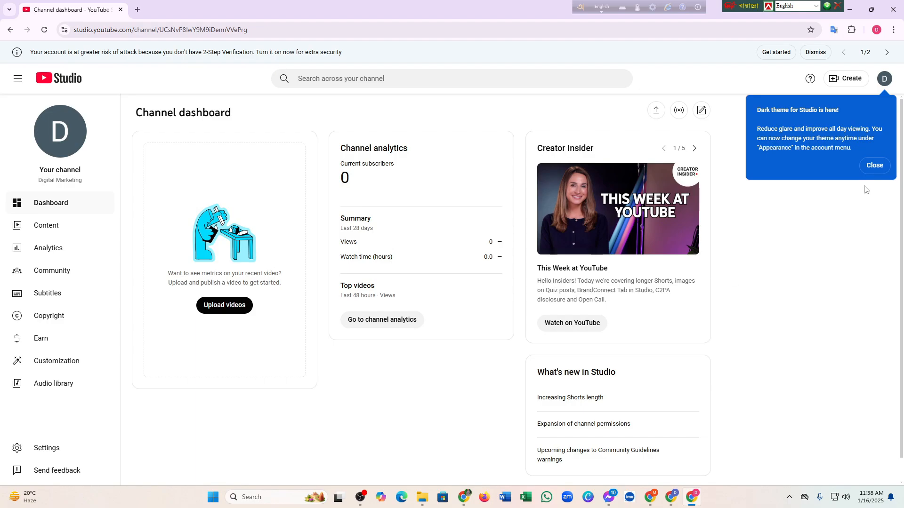
left_click(871, 167)
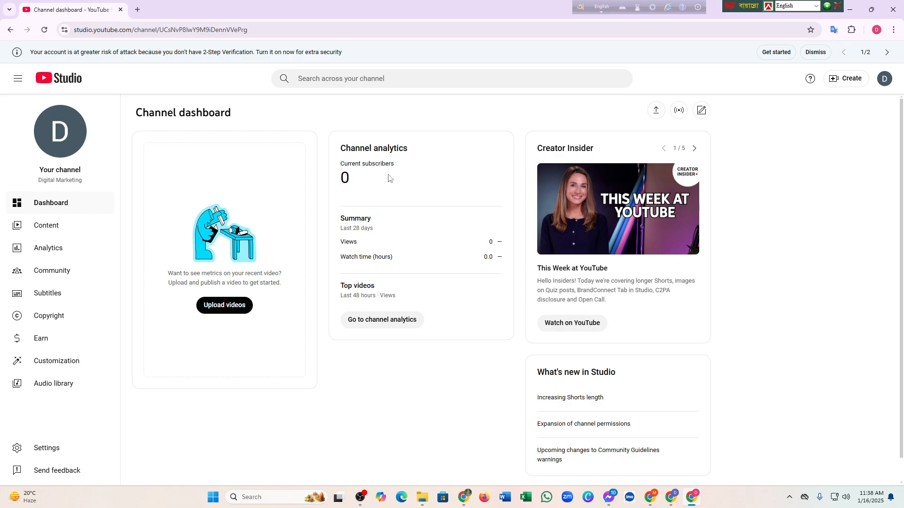
- Open the channel customization page
scroll(367, 193, "down", 1)
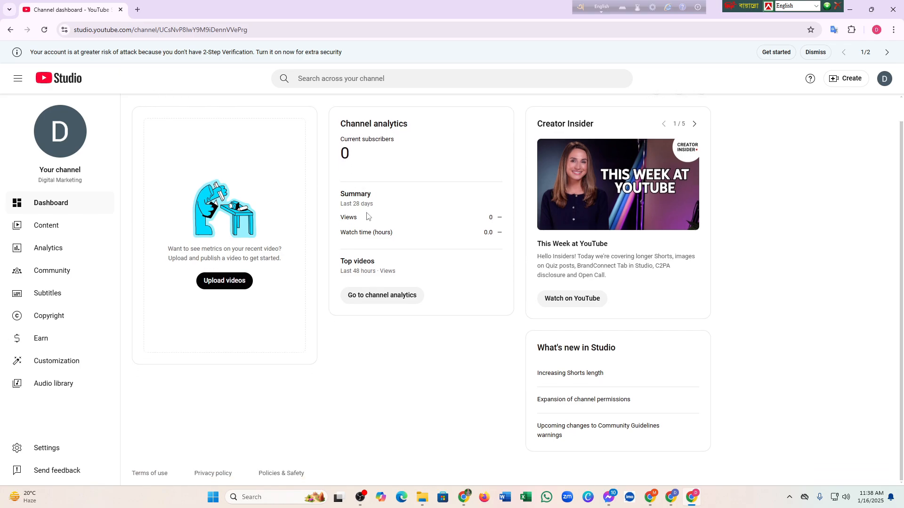
scroll(367, 189, "up", 1)
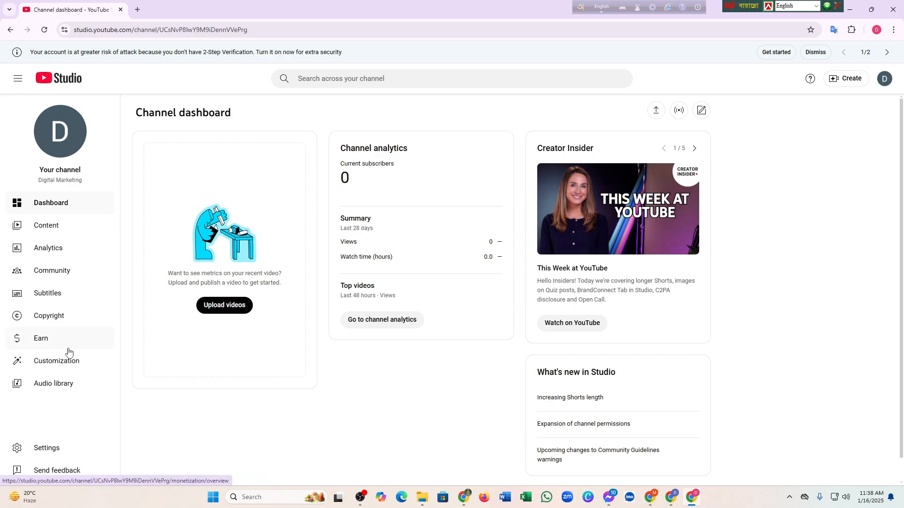
left_click(48, 365)
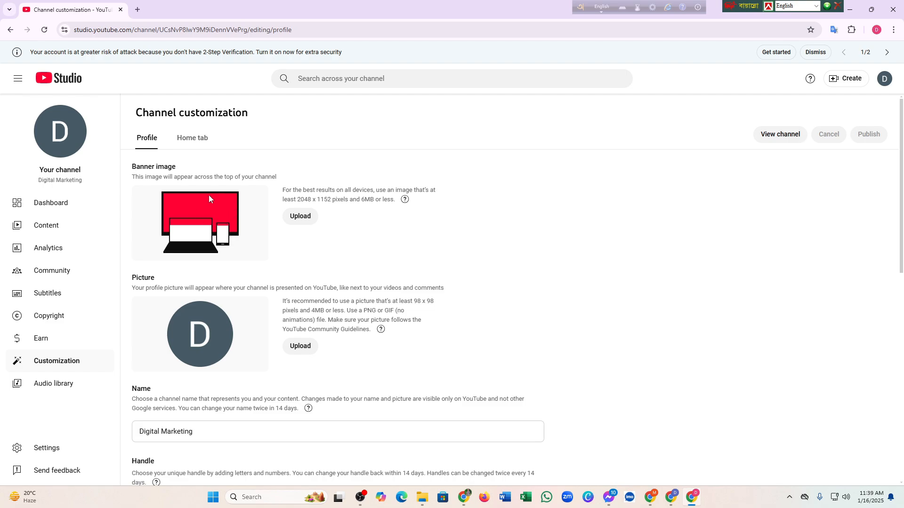
- Upload the PNG whose name starts with "Yellow and Greyscale Photo Music" from Downloads as the channel banner, keeping the default crop
left_click(296, 221)
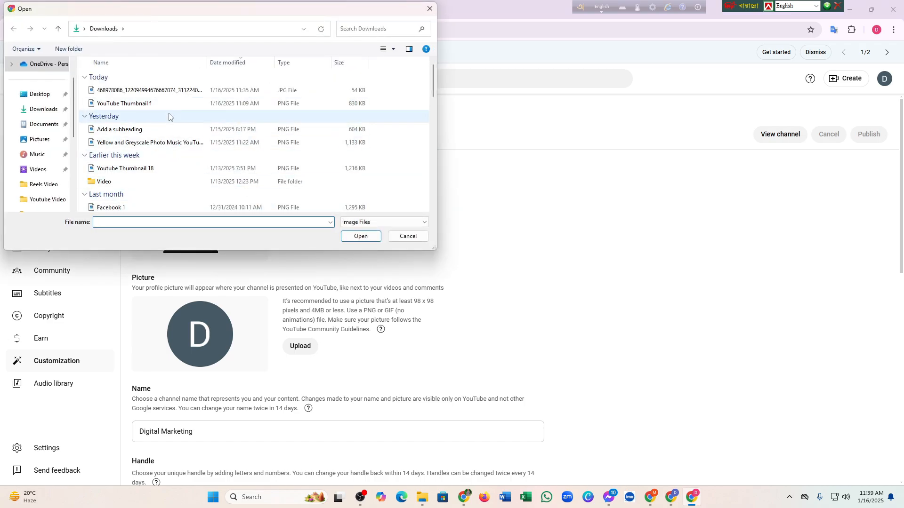
left_click(155, 144)
left_click(360, 237)
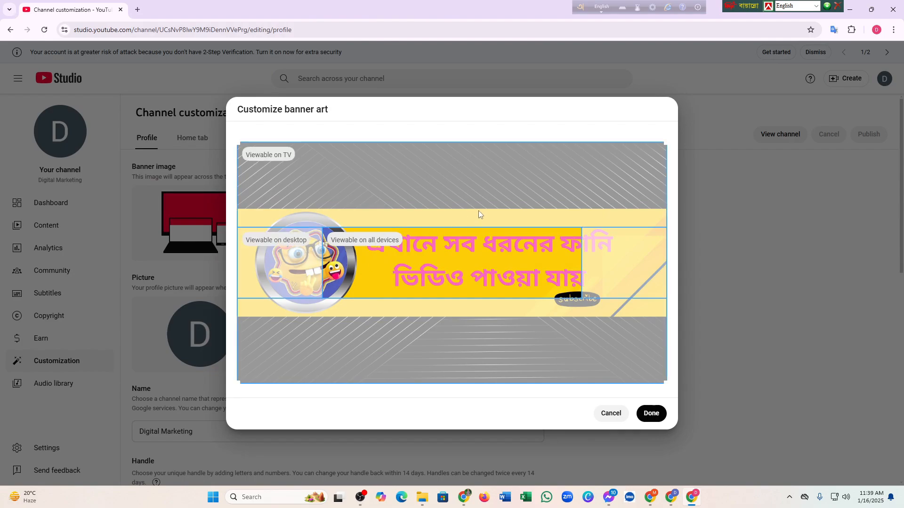
left_click(651, 414)
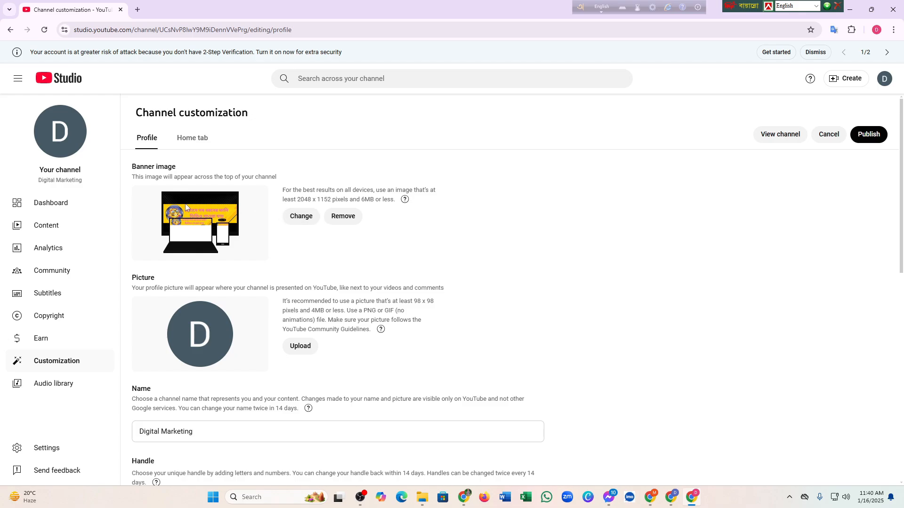
- Upload the JPG whose name starts with "468978086_" from Downloads as the channel's profile picture, keeping the default crop
scroll(153, 197, "down", 1)
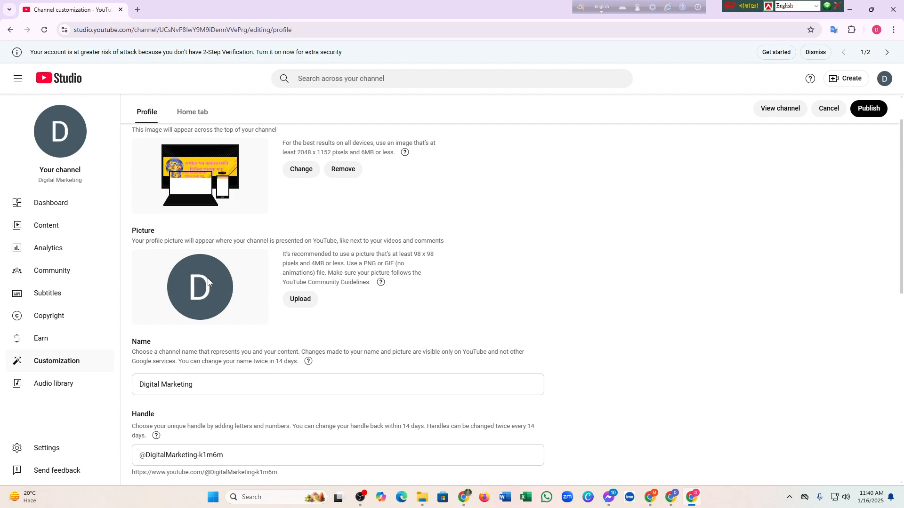
left_click(292, 304)
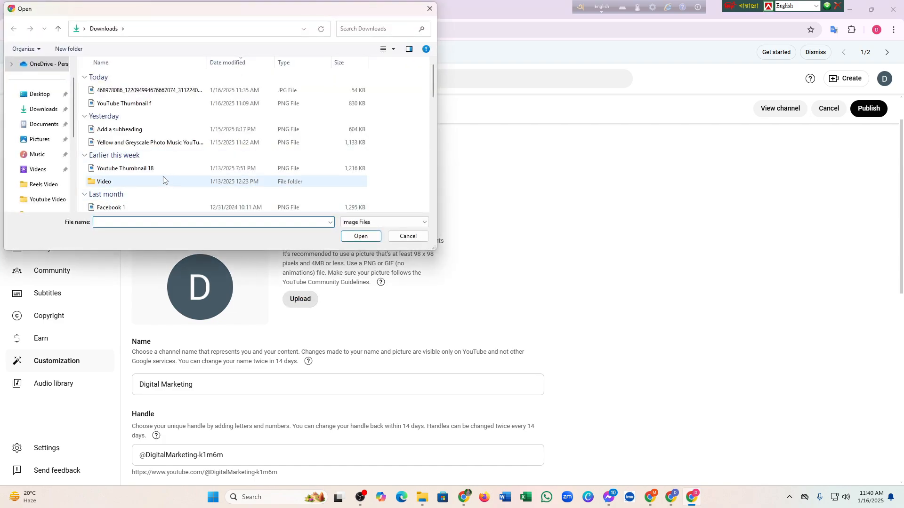
left_click(134, 90)
left_click(361, 236)
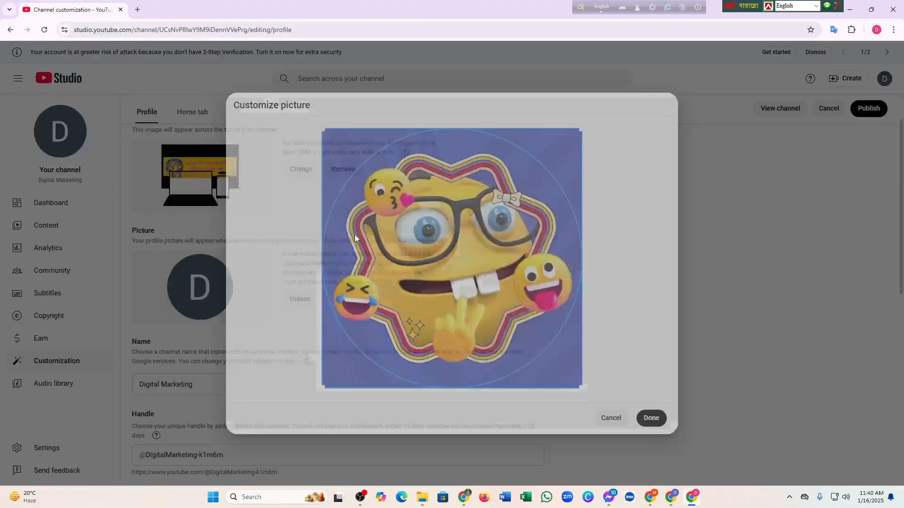
left_click(651, 418)
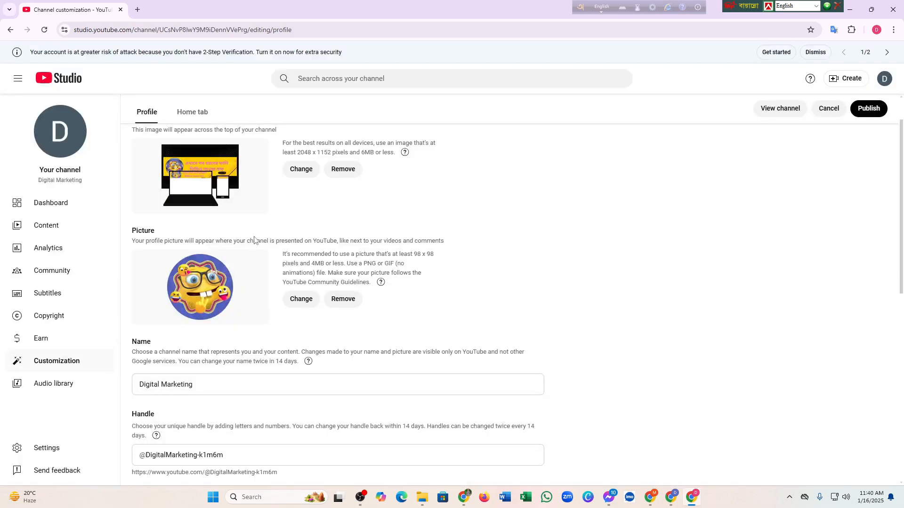
- Replace the channel name with "Funny Video Bangla"
scroll(260, 237, "down", 1)
scroll(259, 236, "down", 2)
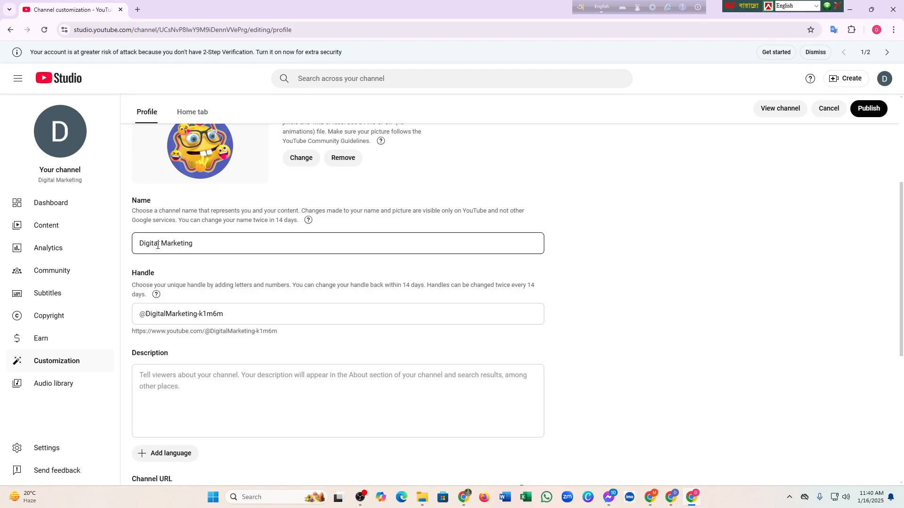
left_click(199, 243)
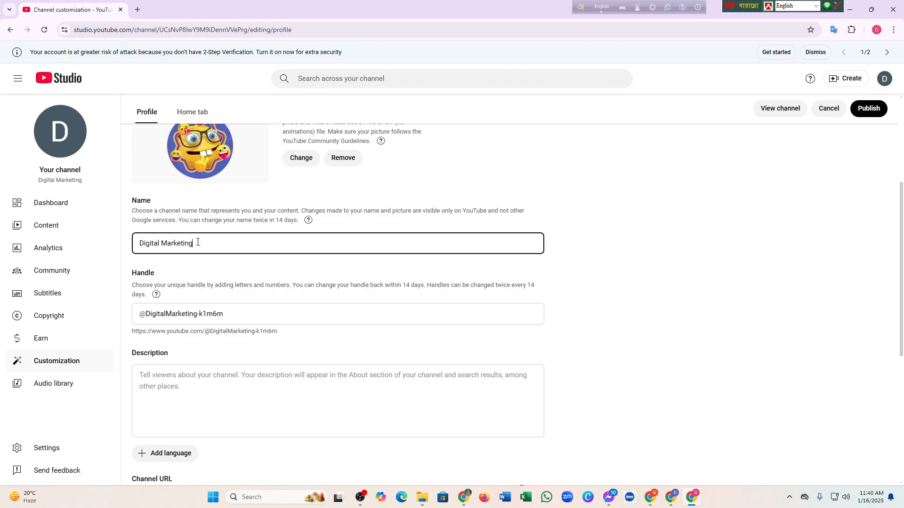
key("BackSpace")
key("BackSpace")
key("BackSpace")
key("BackSpace")
key("BackSpace")
key("BackSpace")
key("BackSpace")
key("BackSpace")
key("BackSpace")
key("BackSpace")
key("BackSpace")
key("BackSpace")
key("BackSpace")
key("BackSpace")
key("BackSpace")
key("BackSpace")
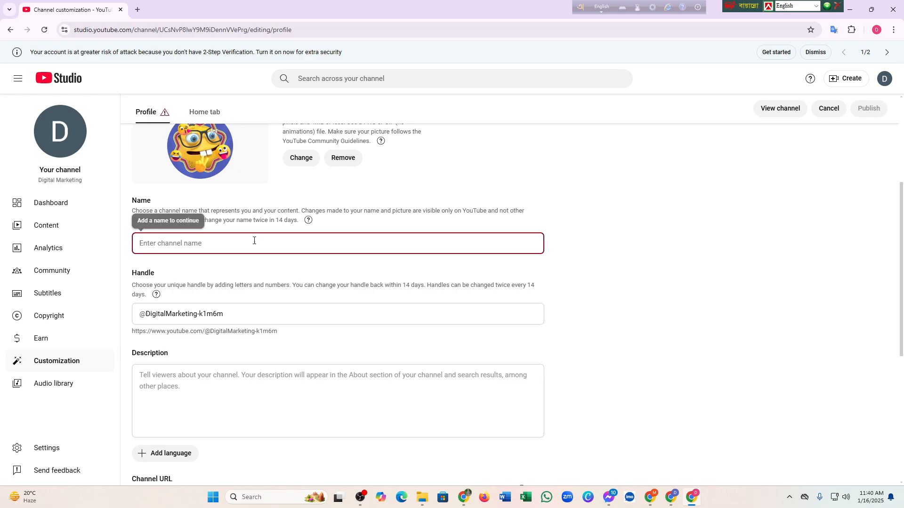
scroll(254, 240, "up", 4)
scroll(254, 255, "down", 2)
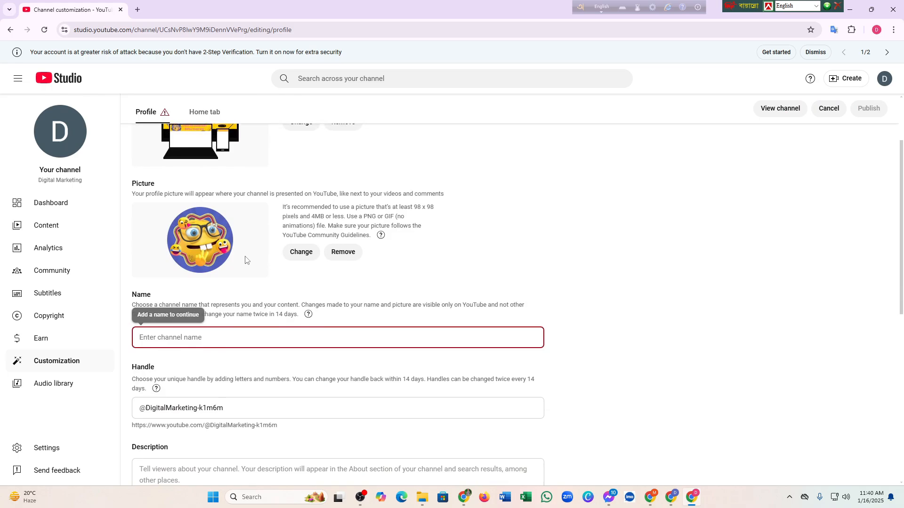
scroll(247, 262, "up", 2)
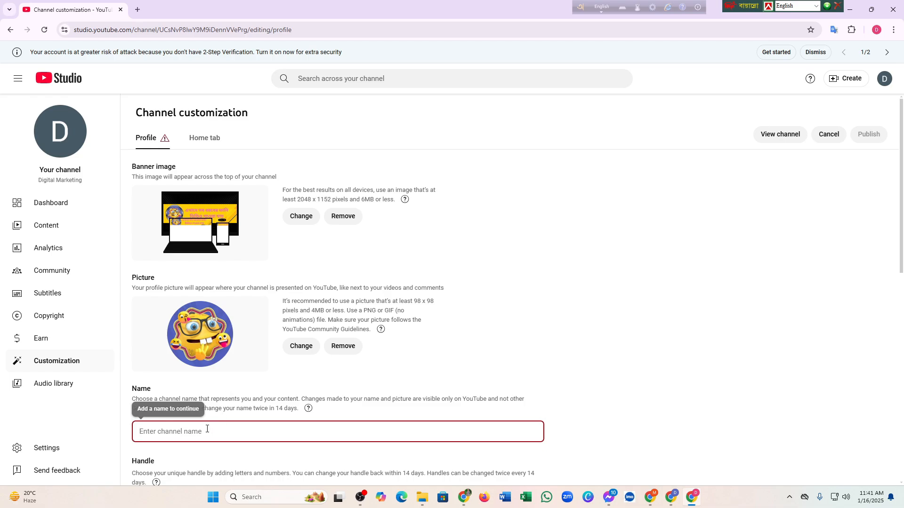
scroll(261, 369, "down", 4)
type("Funny Video Bangla")
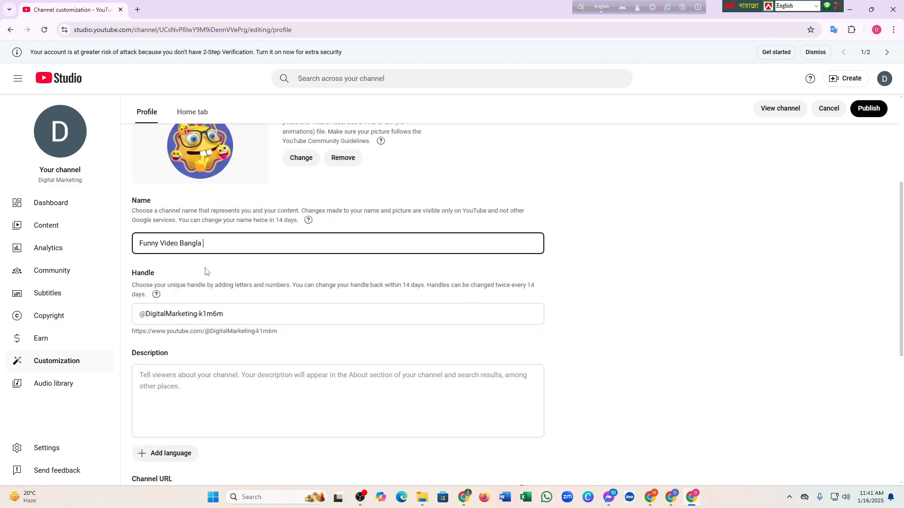
scroll(206, 268, "down", 2)
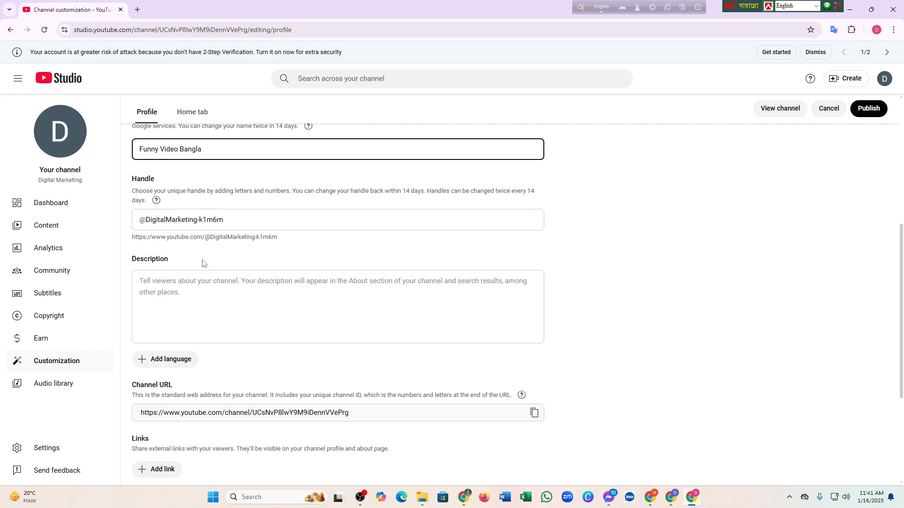
scroll(202, 262, "up", 5)
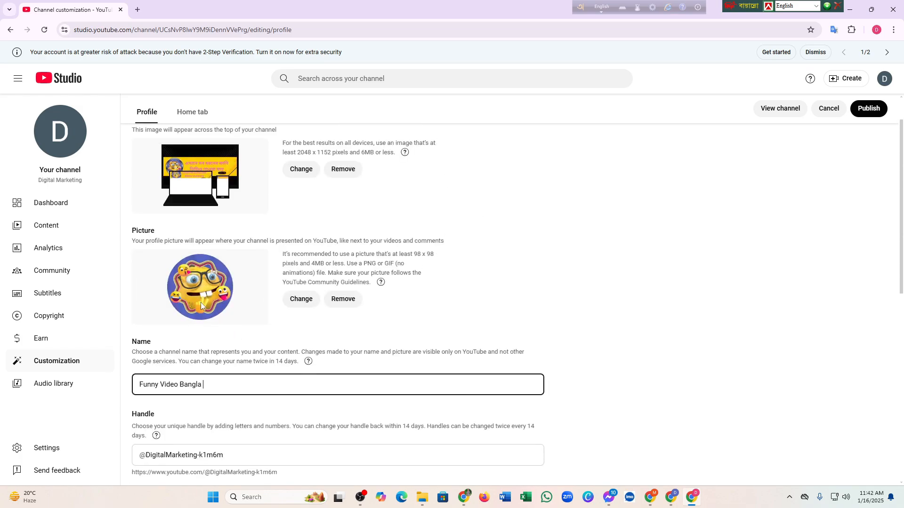
scroll(210, 311, "down", 4)
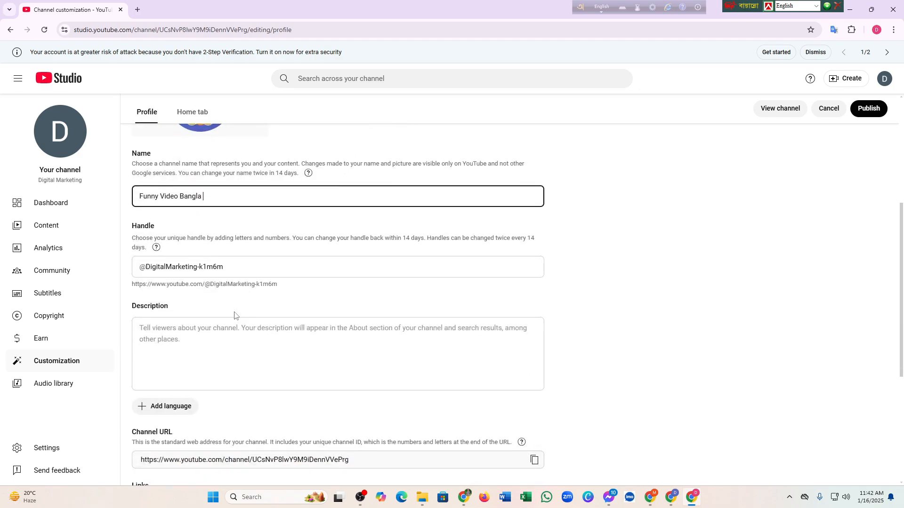
scroll(235, 317, "up", 5)
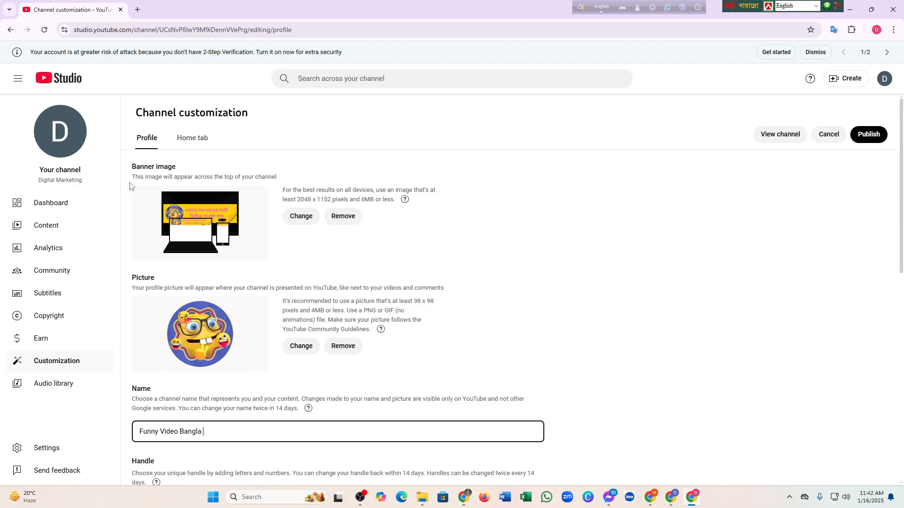
- Search Google for "chatgpt" in a new tab and open ChatGPT from OpenAI's introduction page
left_click(138, 9)
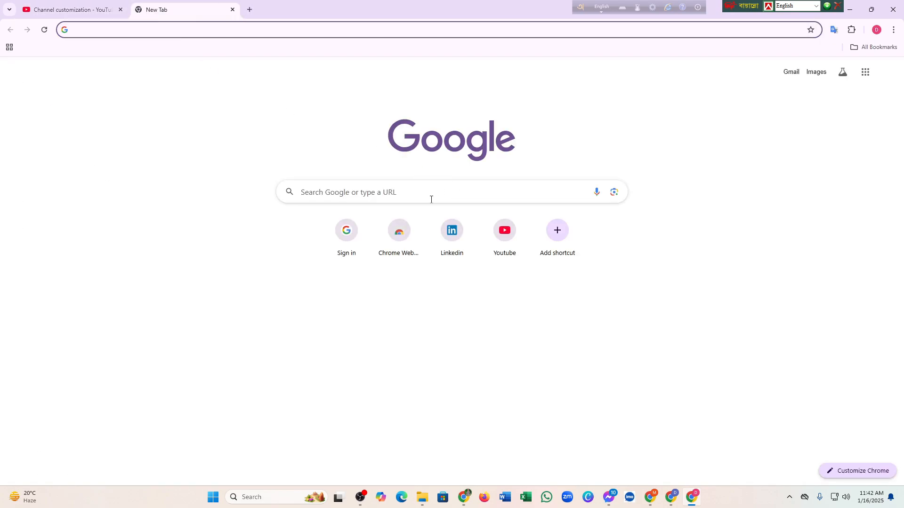
left_click(414, 196)
left_click(307, 212)
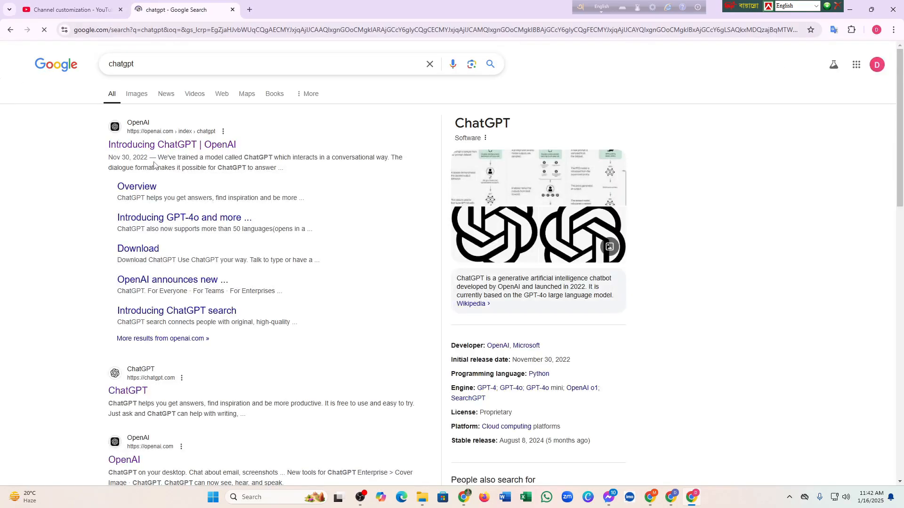
left_click(157, 146)
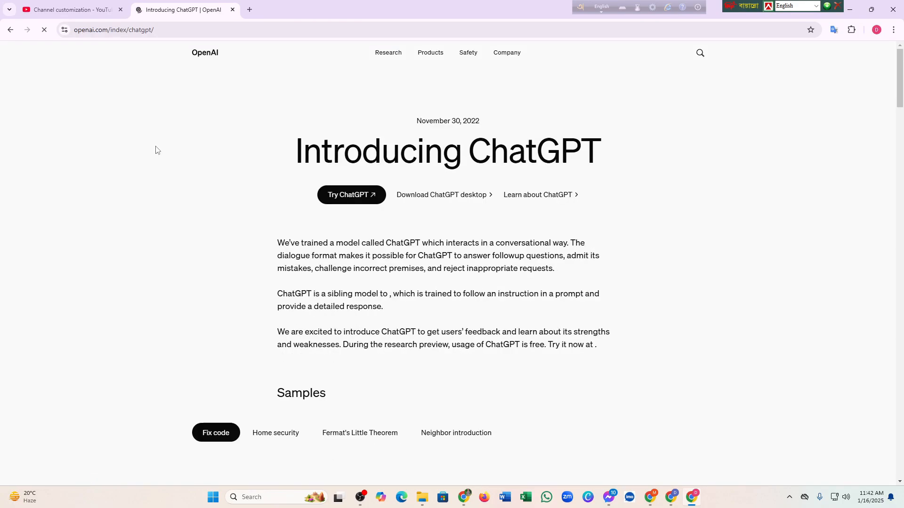
left_click(360, 200)
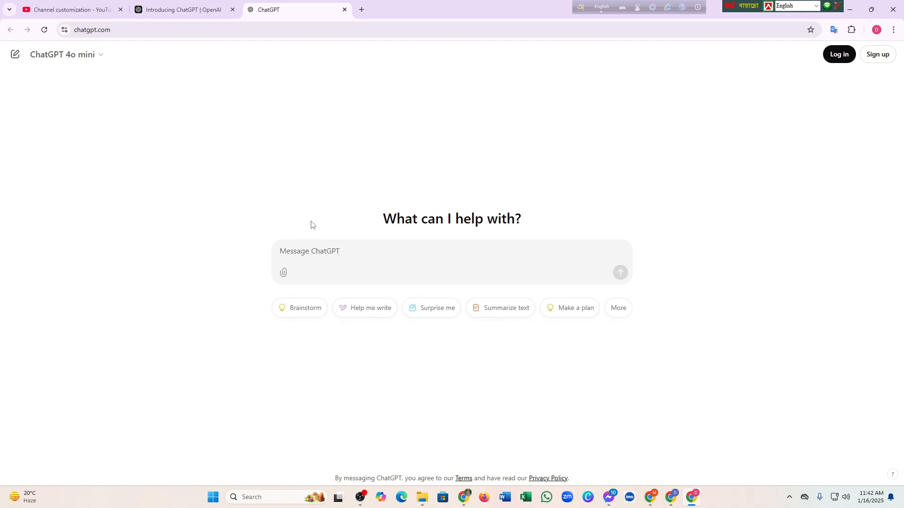
- Send ChatGPT the prompt "Funny video ar upor vitti kore akta description lekhe daw in english with emoji"
type("P")
type("unn")
type("y video ar upor vitti kore akta description lekhe daw in english with emoji")
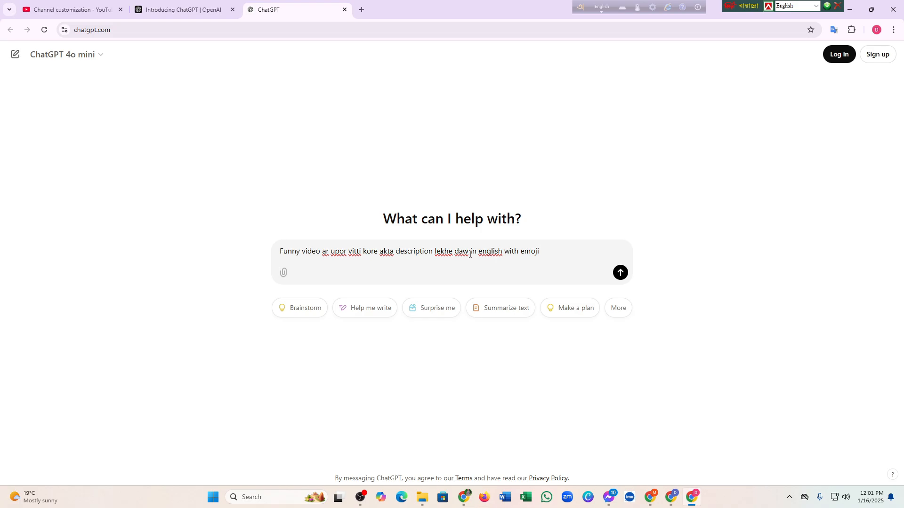
left_click(620, 272)
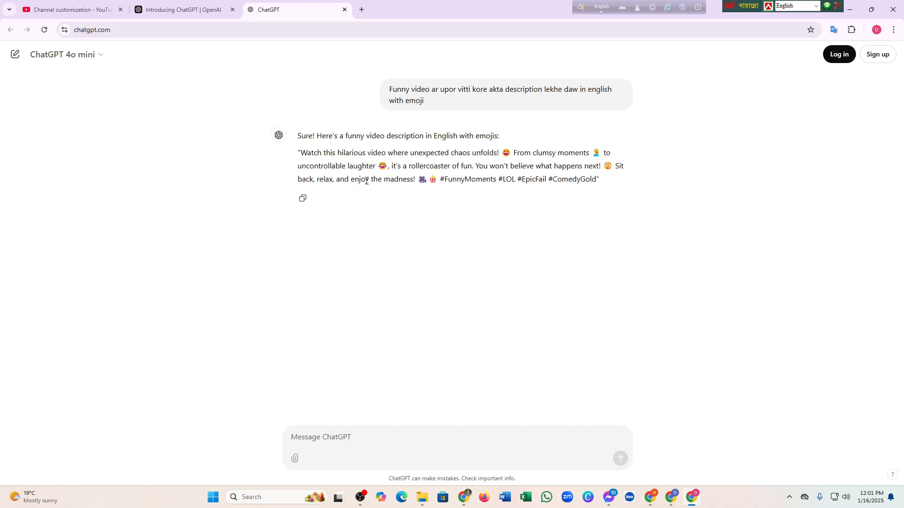
- Copy the generated funny-video description with its hashtags from ChatGPT and paste it into the channel's Description in YouTube Studio
left_click_drag(300, 150, 607, 186)
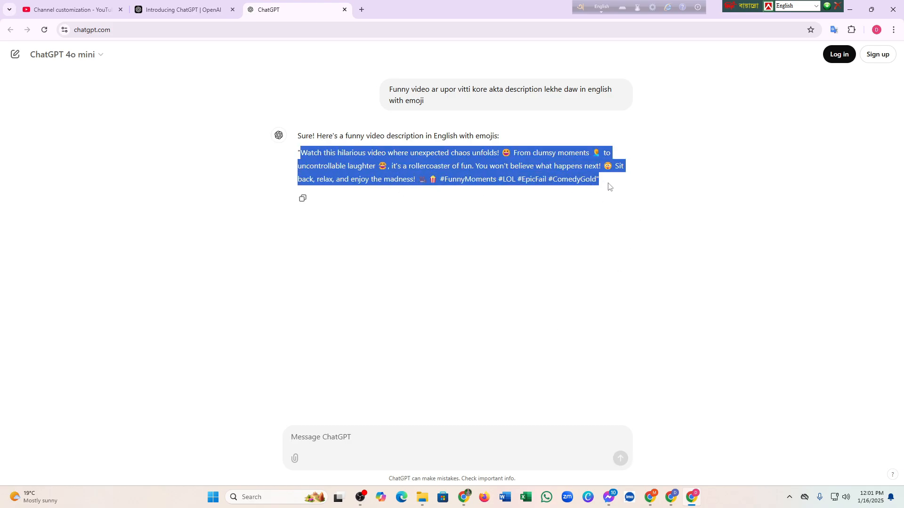
right_click(575, 183)
left_click(576, 178)
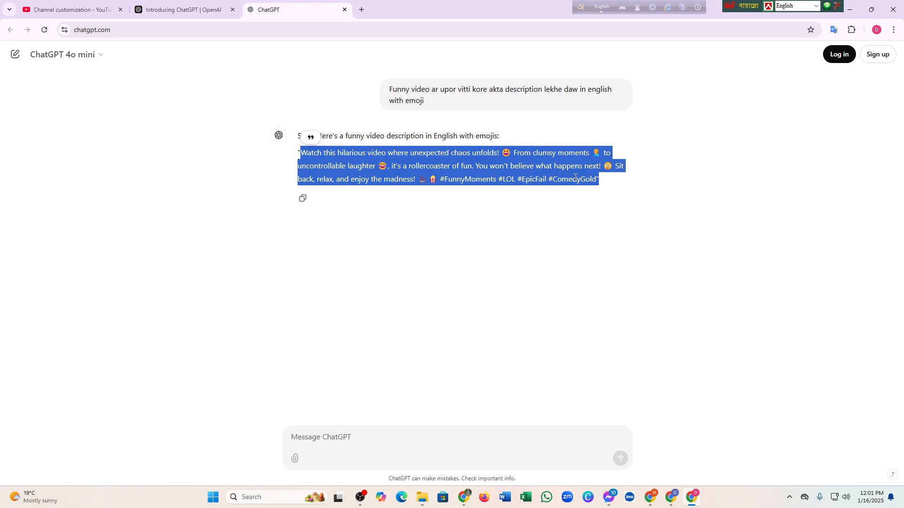
left_click(71, 10)
scroll(259, 387, "down", 6)
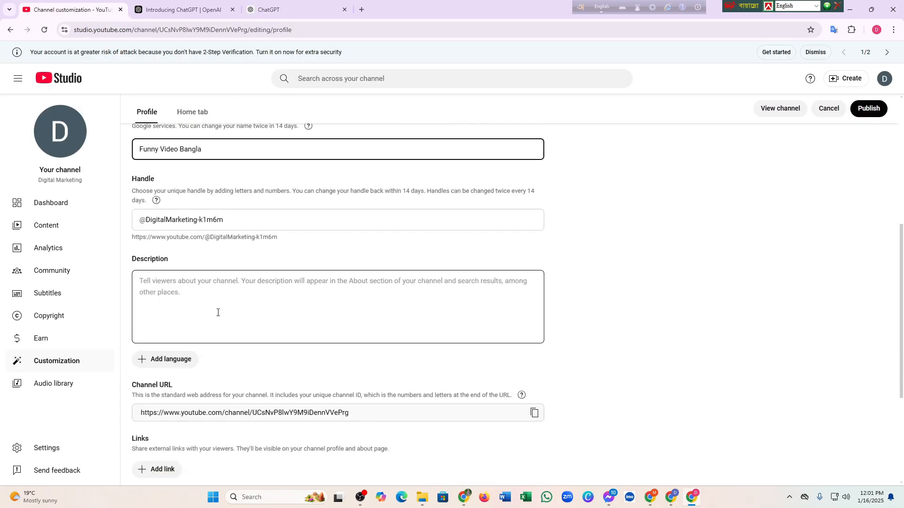
left_click(210, 301)
right_click(210, 301)
left_click(245, 188)
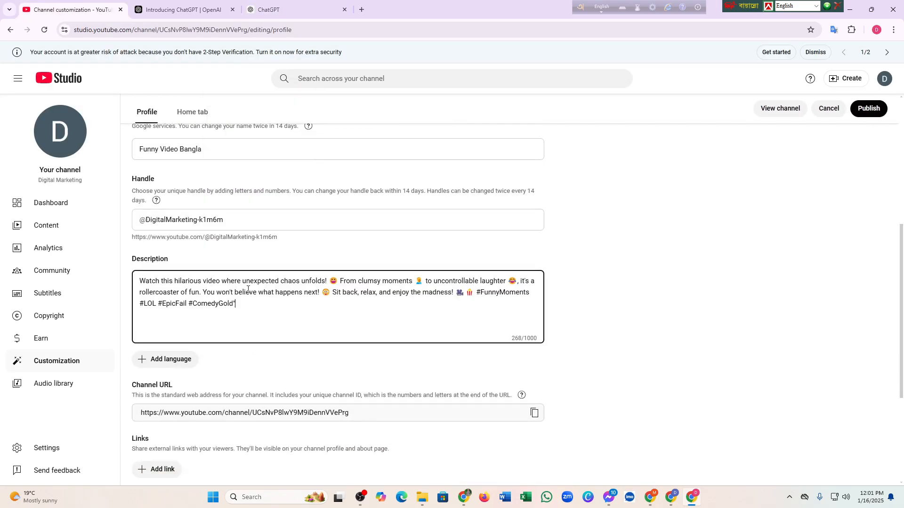
scroll(261, 292, "down", 2)
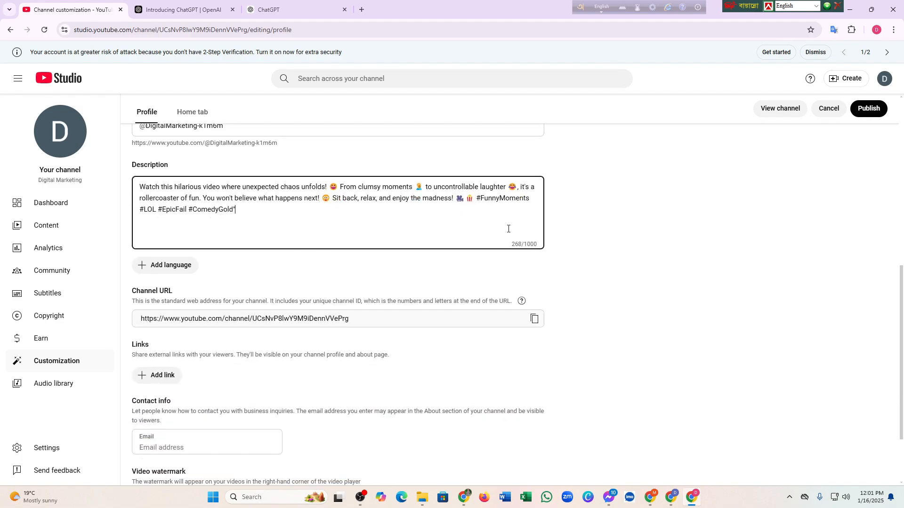
scroll(259, 234, "down", 1)
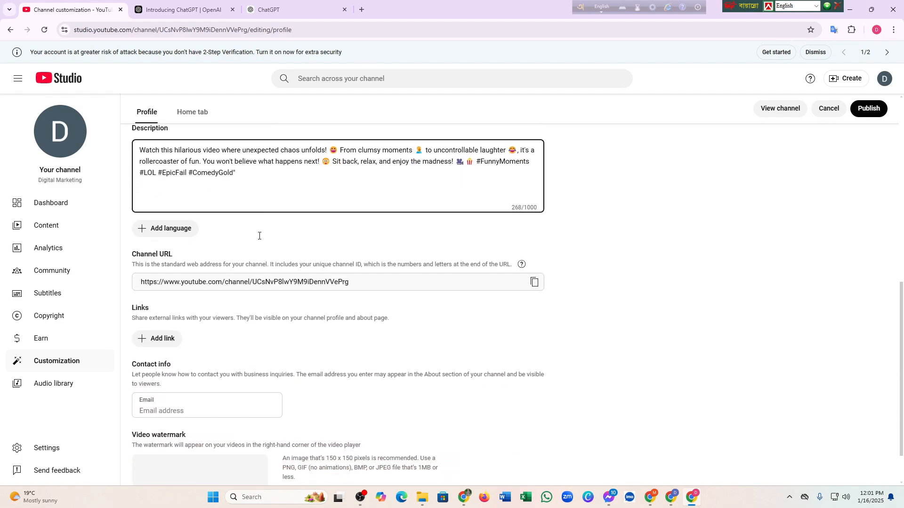
left_click(167, 218)
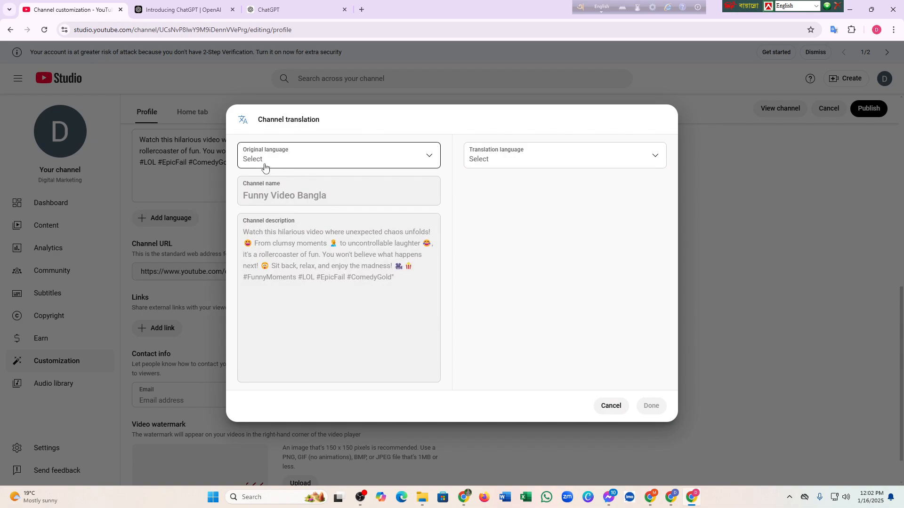
left_click(288, 160)
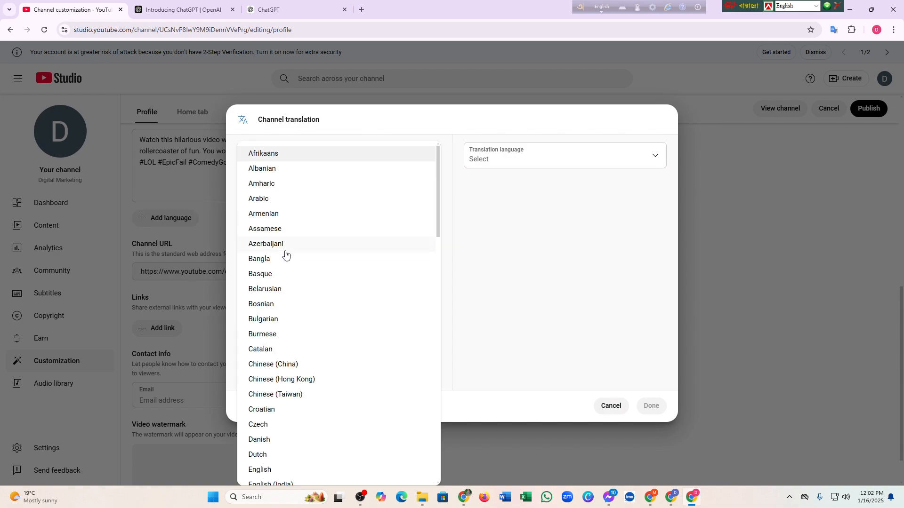
scroll(285, 255, "down", 3)
left_click(263, 329)
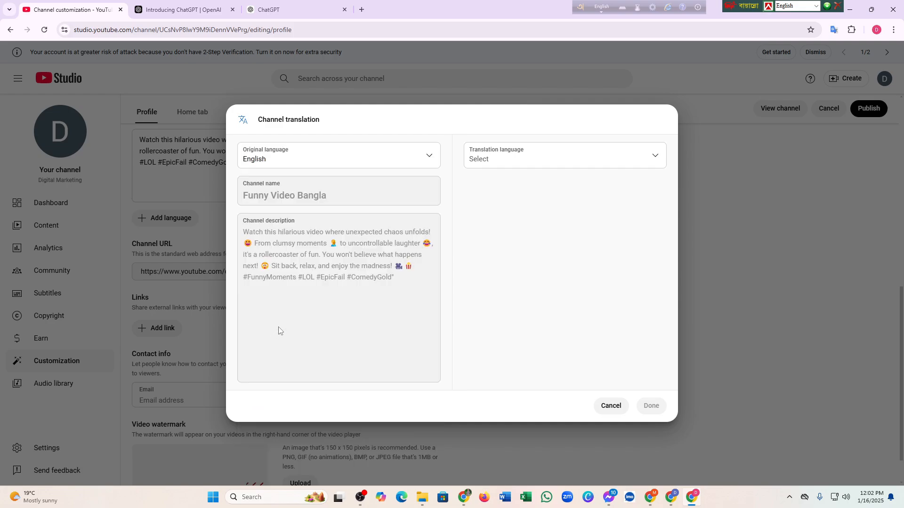
left_click(525, 177)
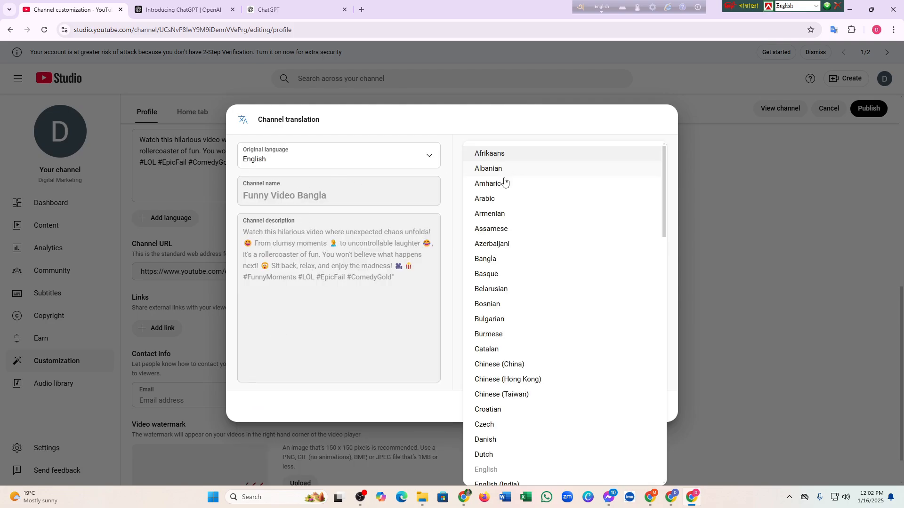
left_click(493, 259)
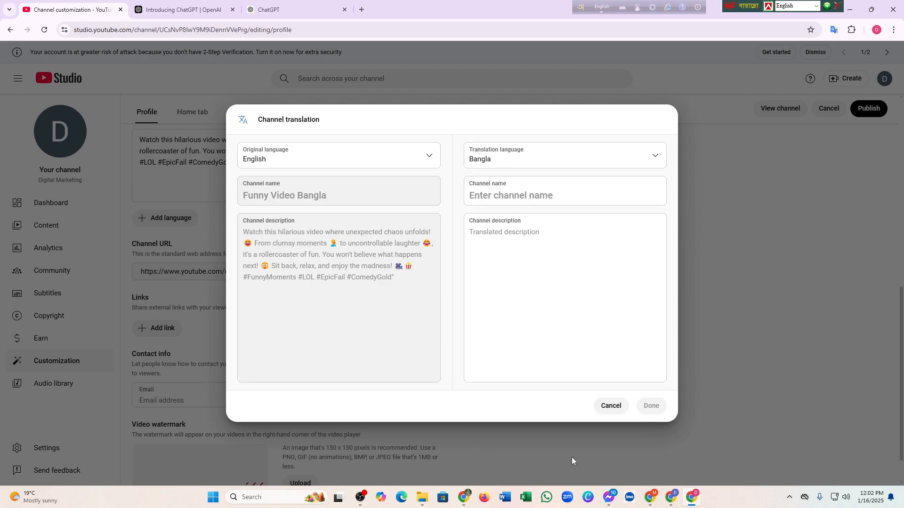
left_click(604, 408)
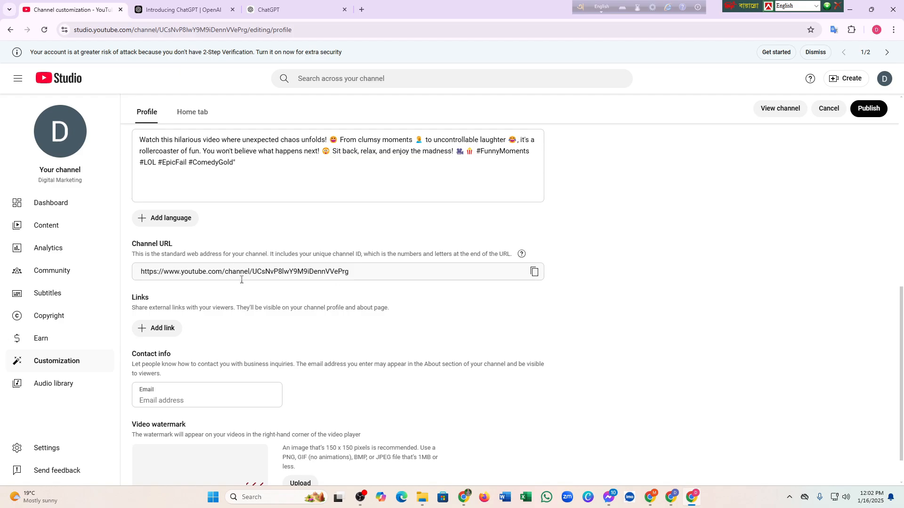
- Add a blank link entry under Links and copy the Facebook page's address from the other browser window
scroll(246, 312, "down", 1)
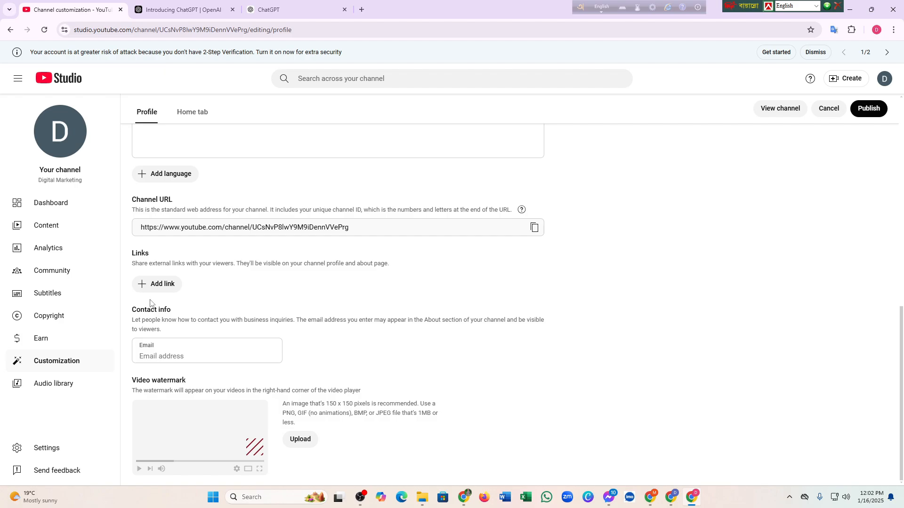
left_click(156, 284)
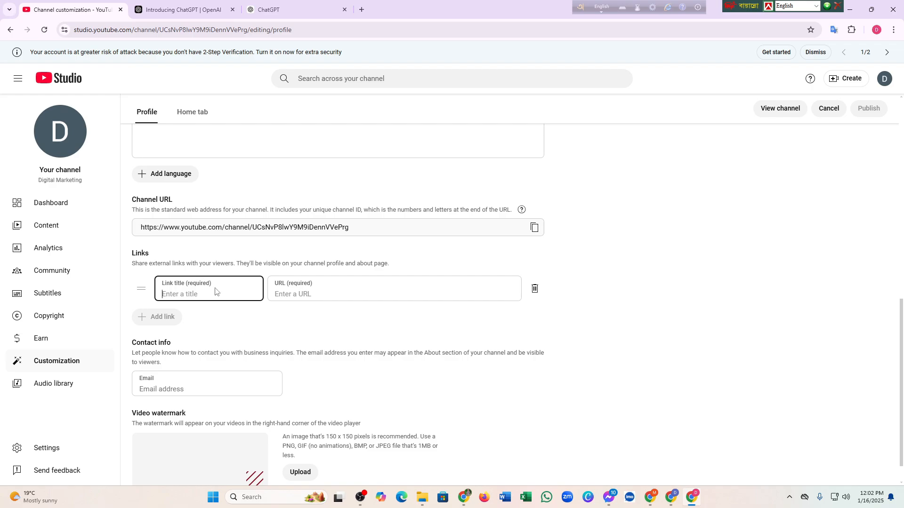
left_click(463, 497)
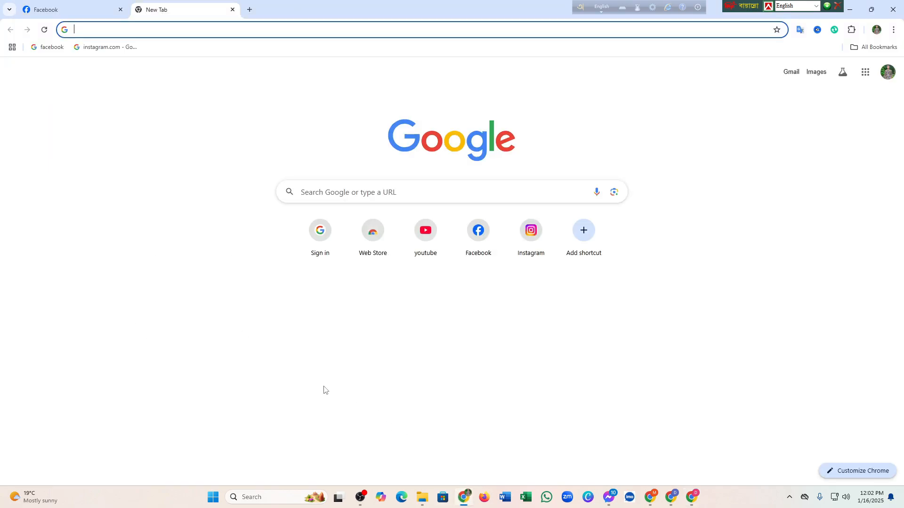
left_click(71, 7)
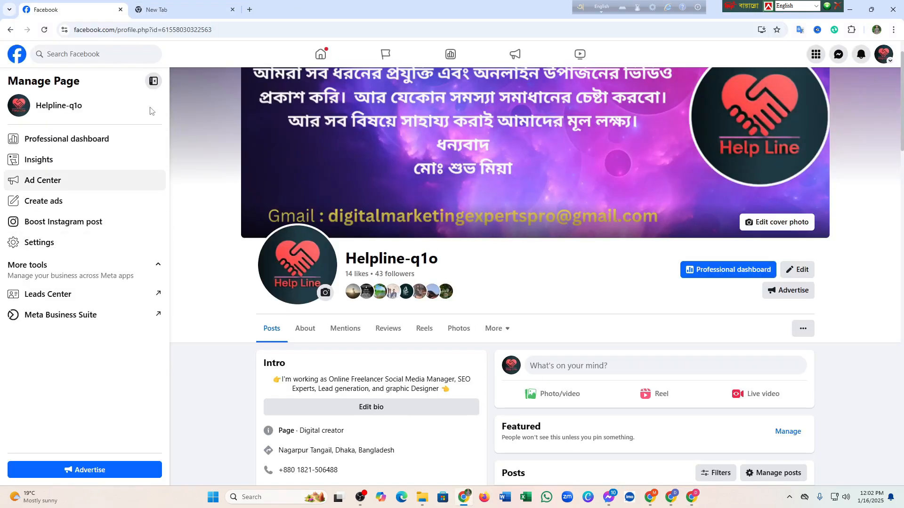
left_click(240, 35)
right_click(240, 35)
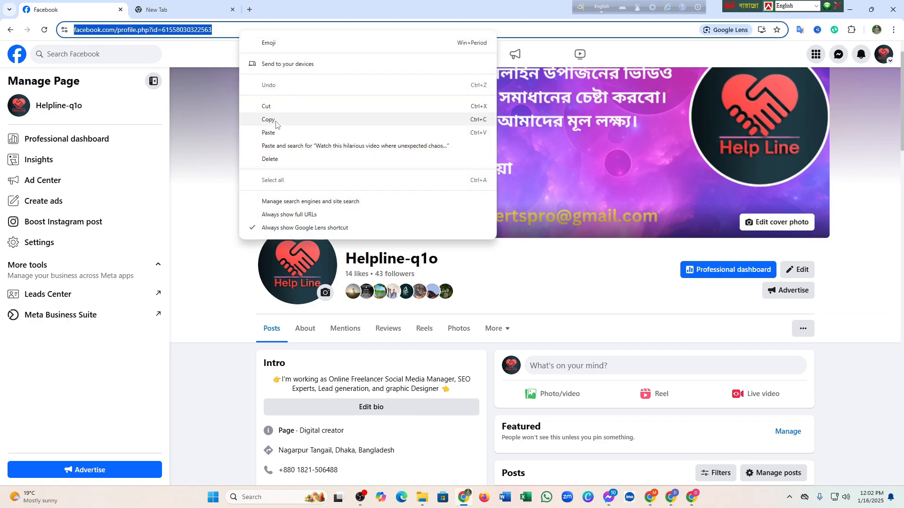
left_click(275, 120)
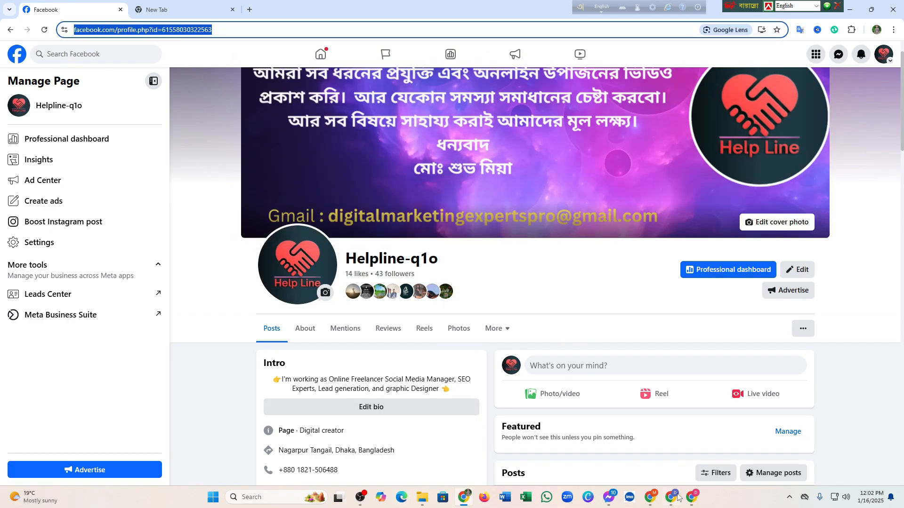
- Back in YouTube Studio, title the new link "Facebook" and paste the copied page address as its URL
left_click(691, 498)
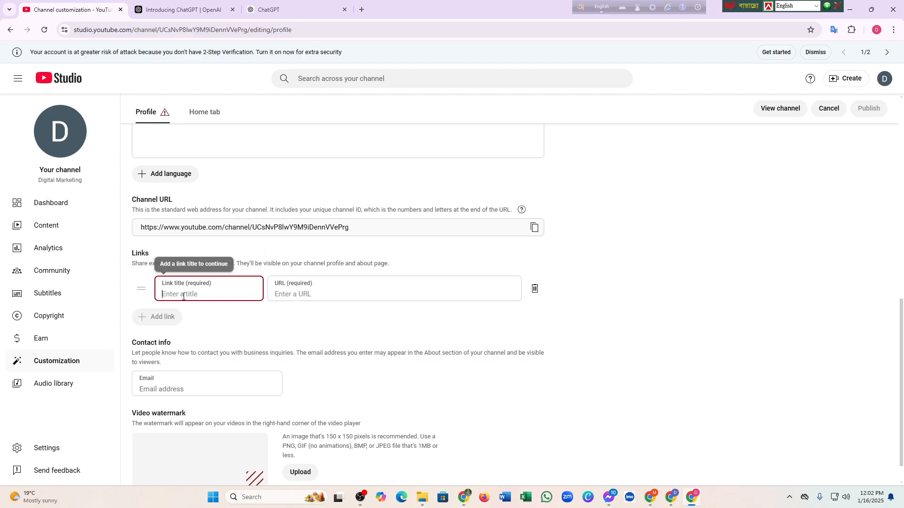
type("Facebook")
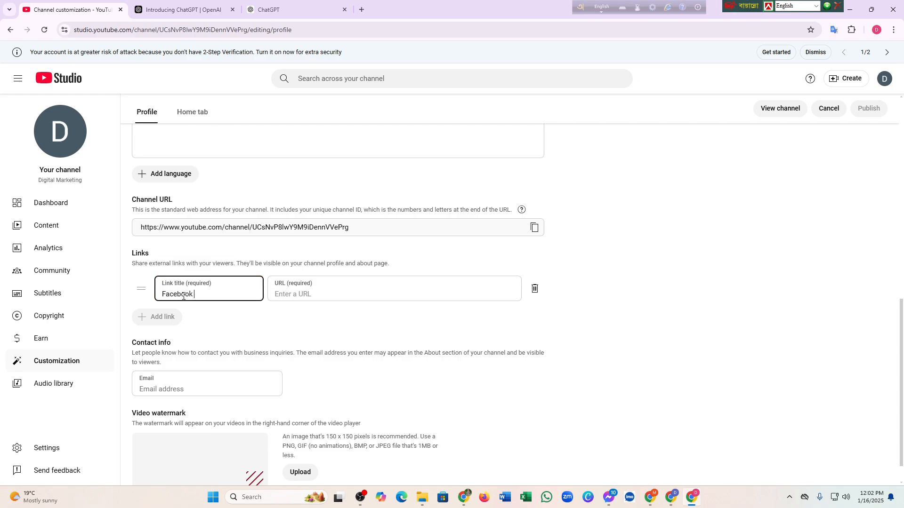
left_click(296, 294)
right_click(294, 292)
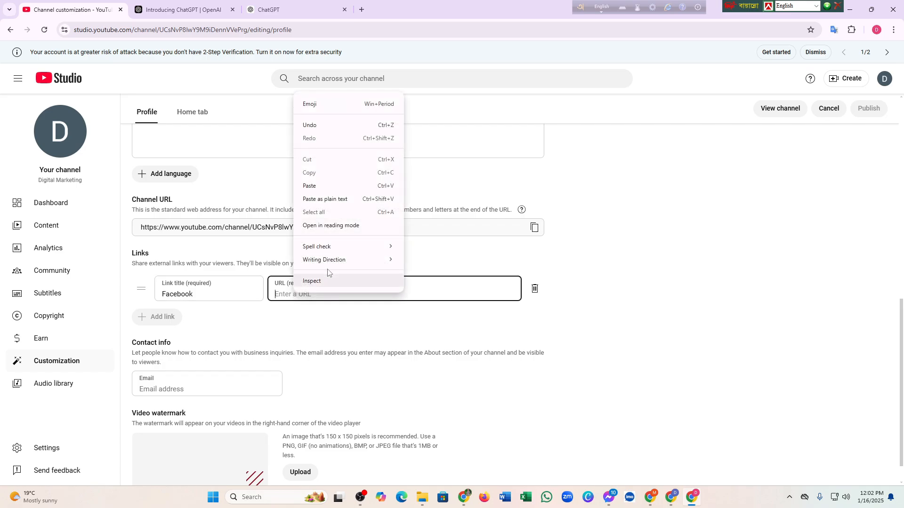
left_click(311, 184)
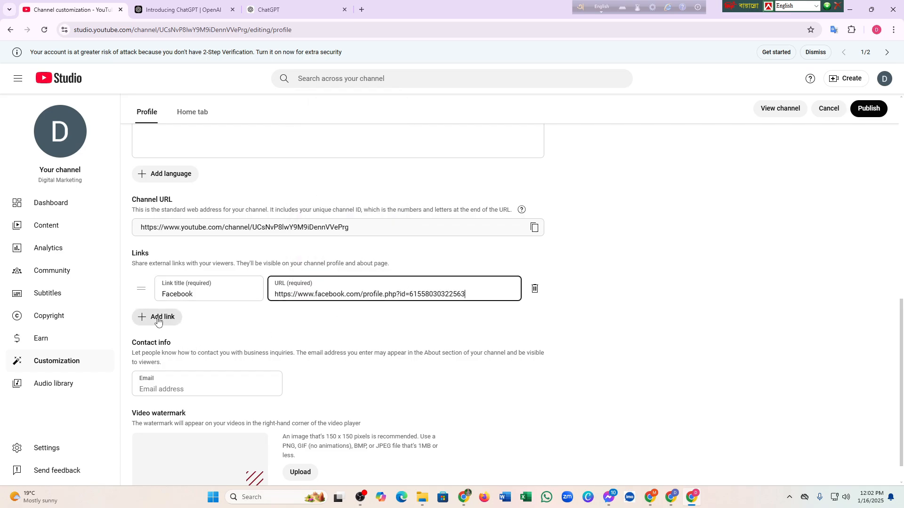
left_click(151, 316)
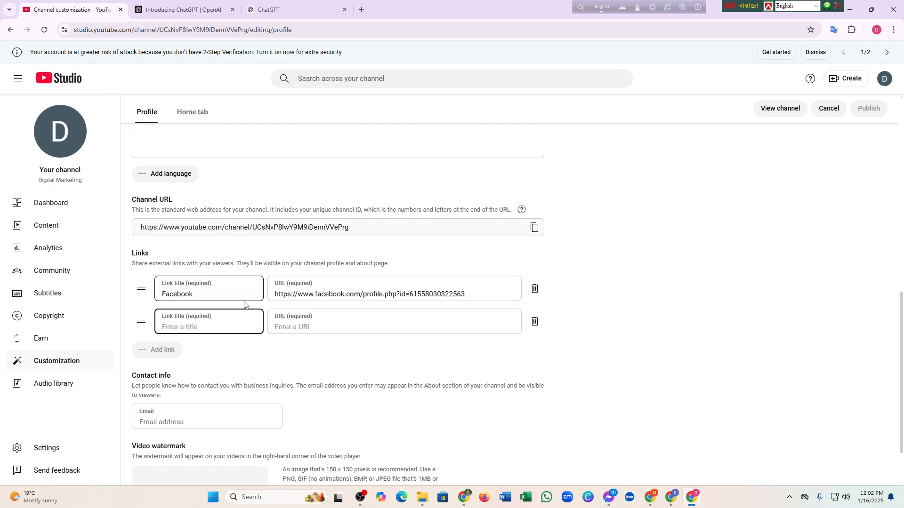
scroll(251, 298, "up", 7)
scroll(251, 299, "down", 7)
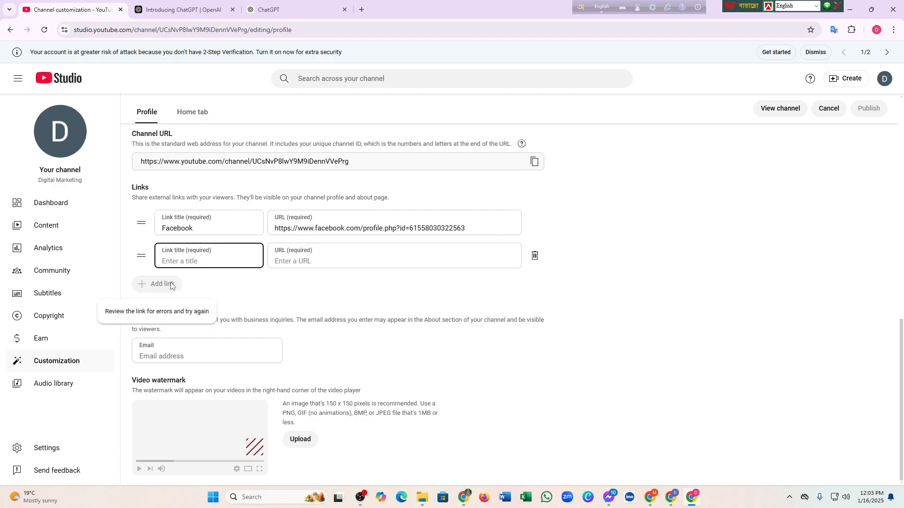
left_click(534, 256)
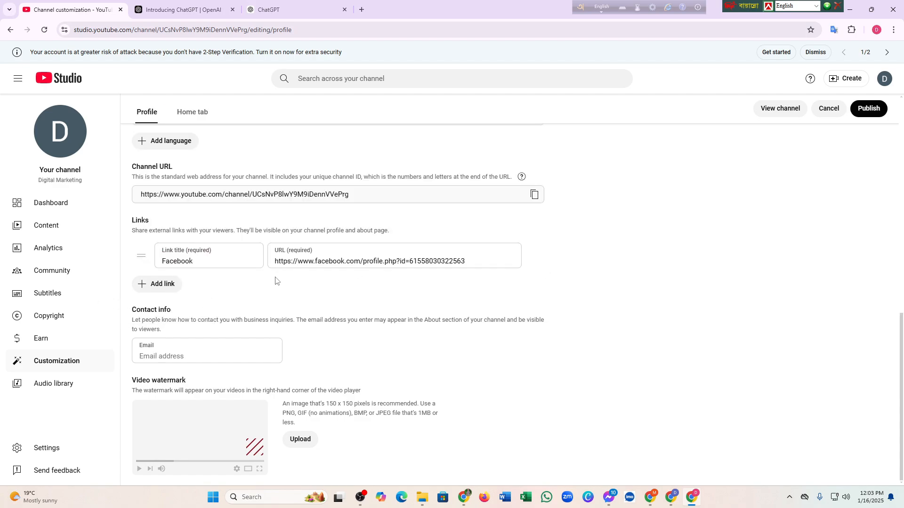
- Copy the signed-in Google account's e-mail address from a new tab and paste it as the channel's contact e-mail
left_click(156, 354)
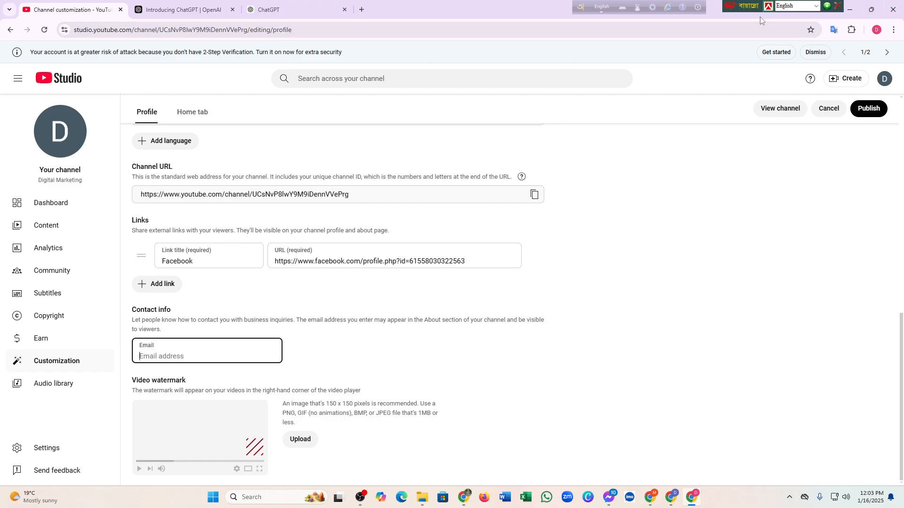
left_click(362, 9)
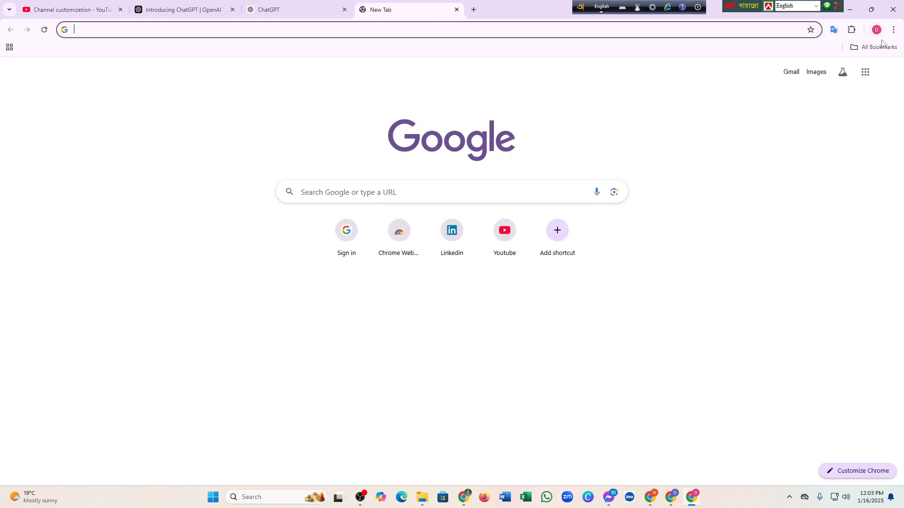
left_click(887, 71)
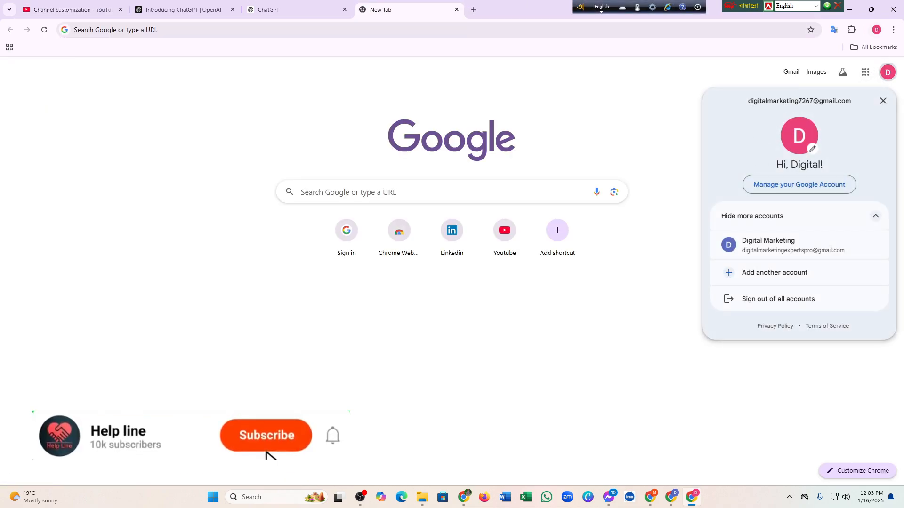
left_click_drag(747, 100, 851, 108)
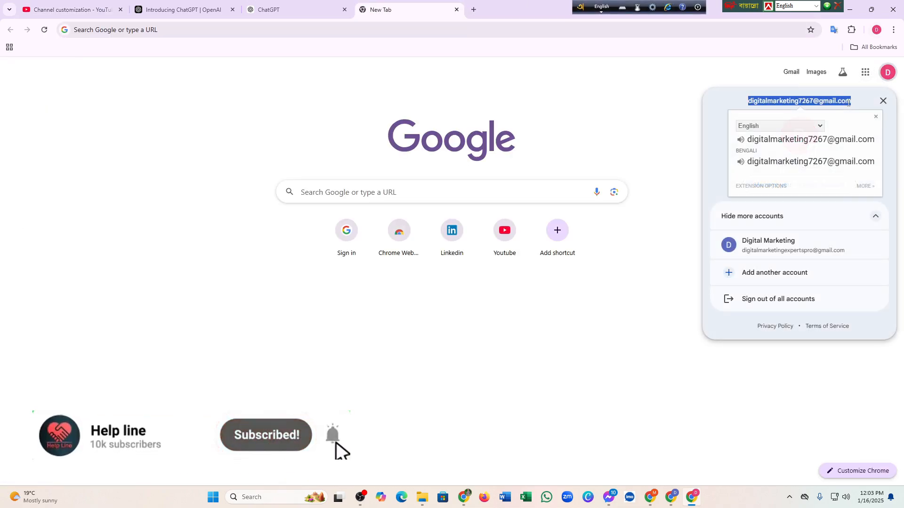
right_click(850, 106)
left_click(678, 114)
left_click(92, 9)
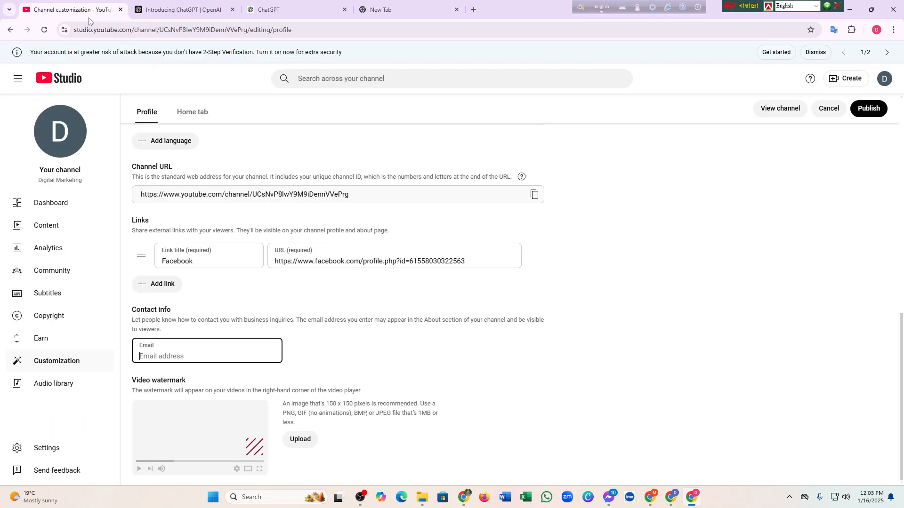
right_click(173, 354)
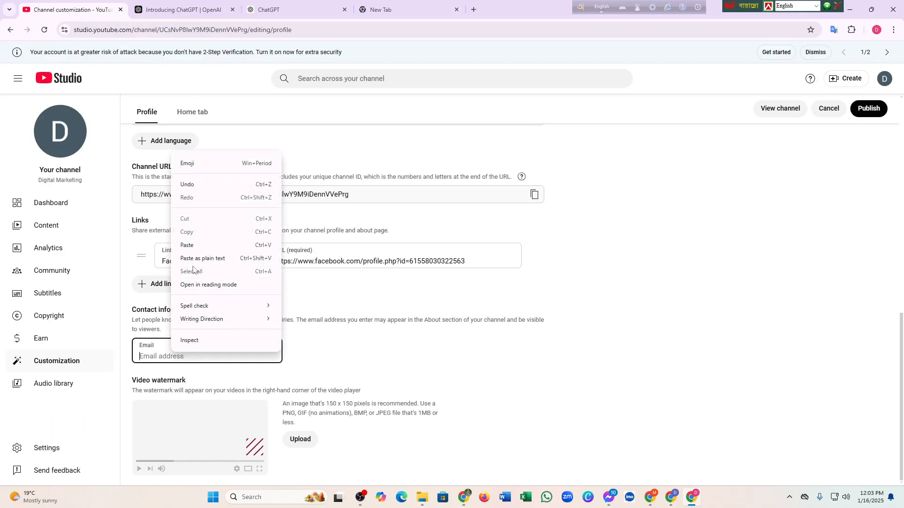
left_click(198, 248)
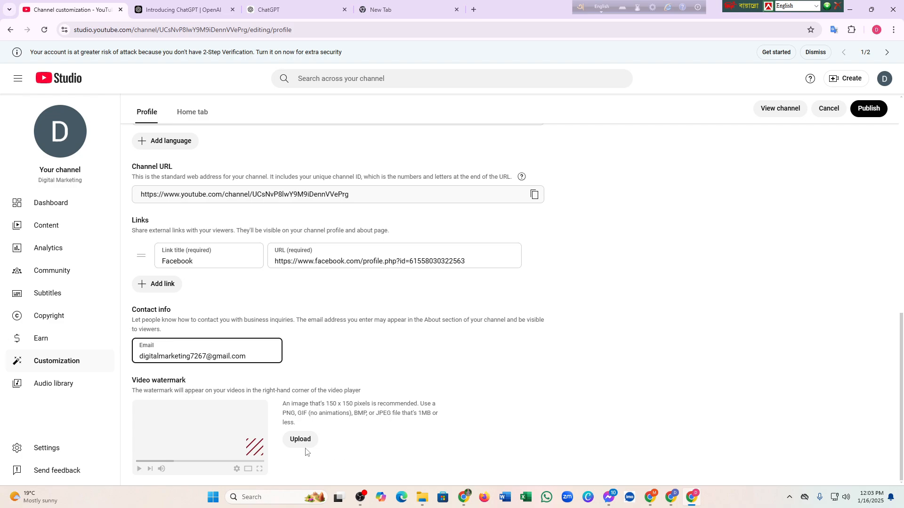
- Search Google in a new tab for "subscribe button png" to find a video watermark image
left_click(476, 12)
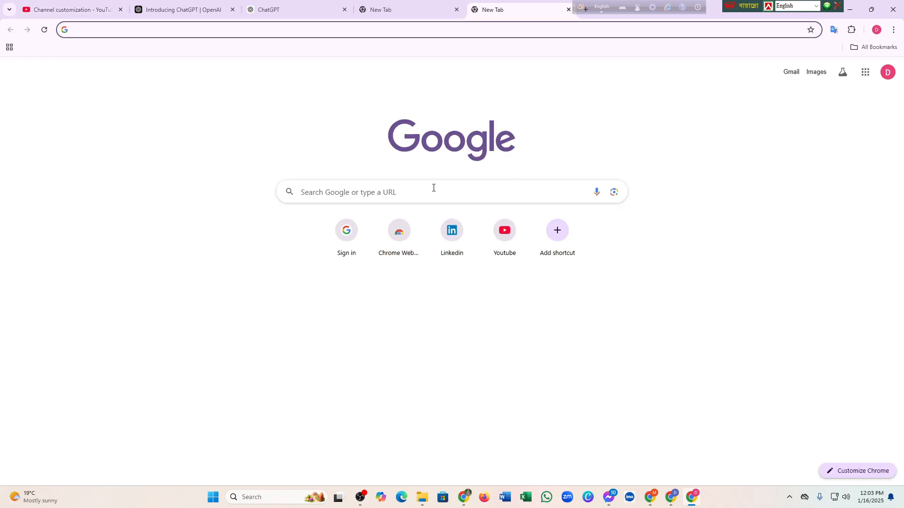
left_click(416, 193)
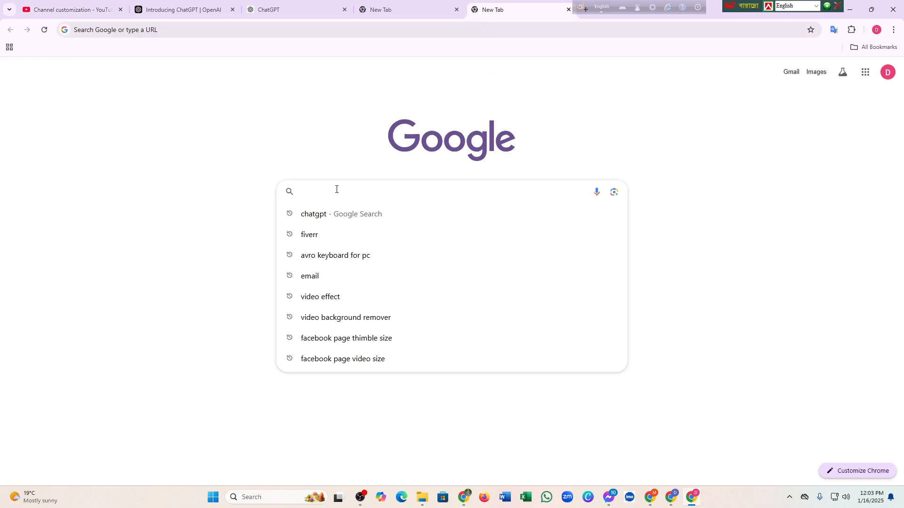
type("su")
type("bscribe button")
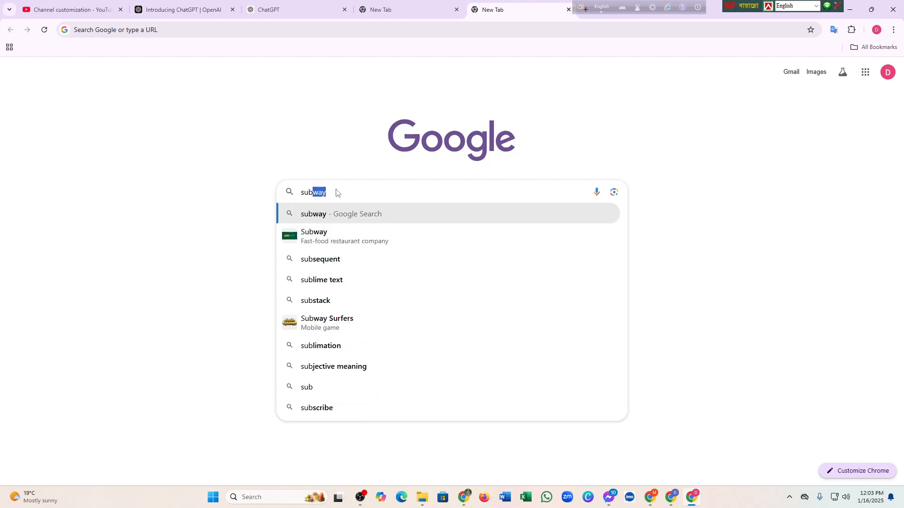
key("Return")
left_click(195, 56)
type("pn")
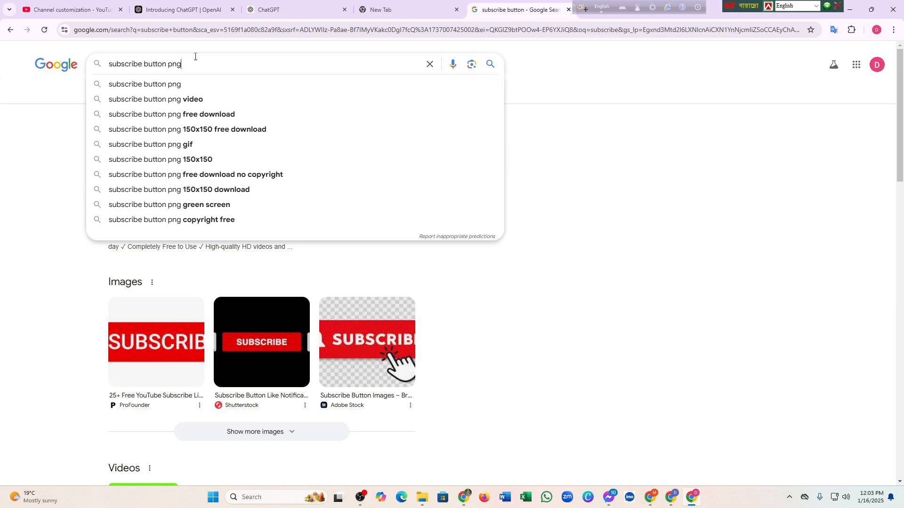
type("g")
key("Return")
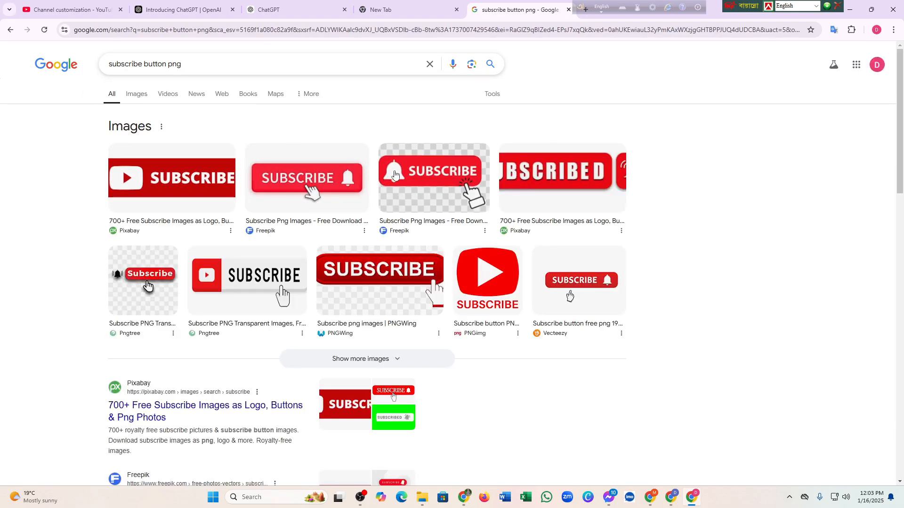
- Save the Freepik subscribe button image with the bell and hand cursor from the image results as download.png
left_click(420, 182)
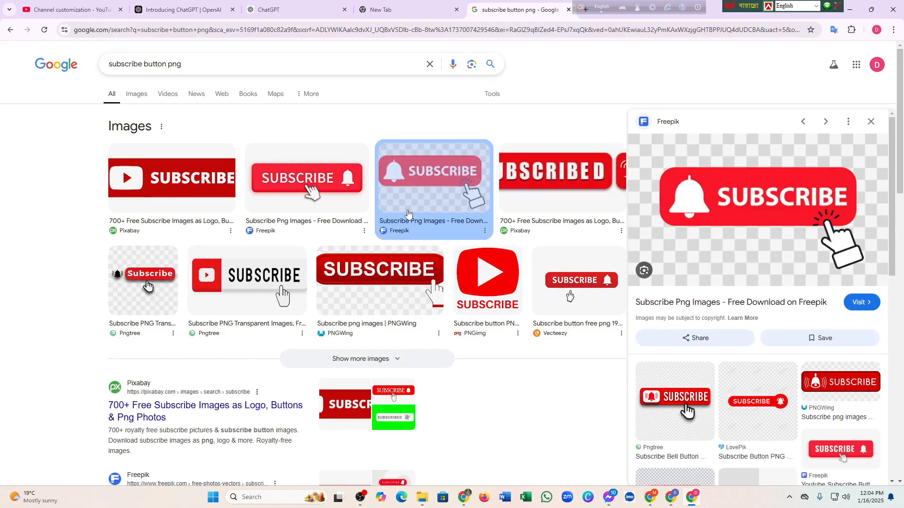
right_click(405, 183)
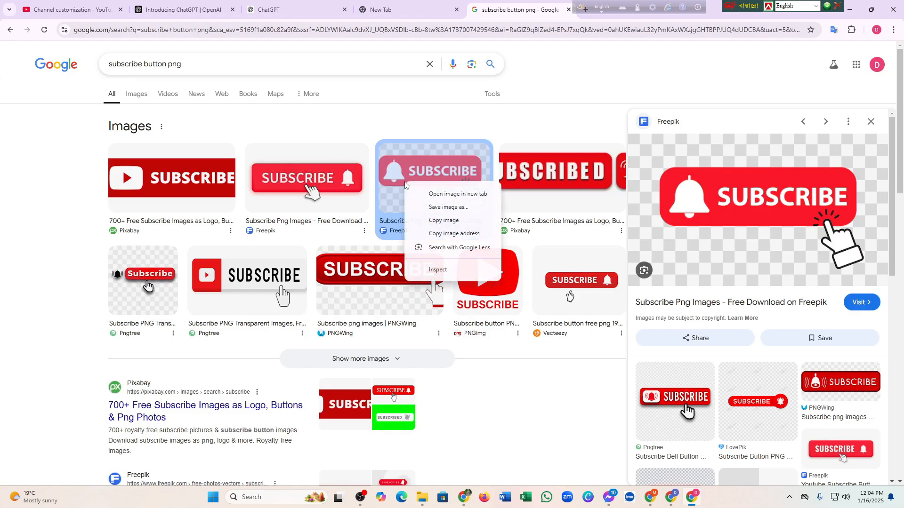
left_click(449, 207)
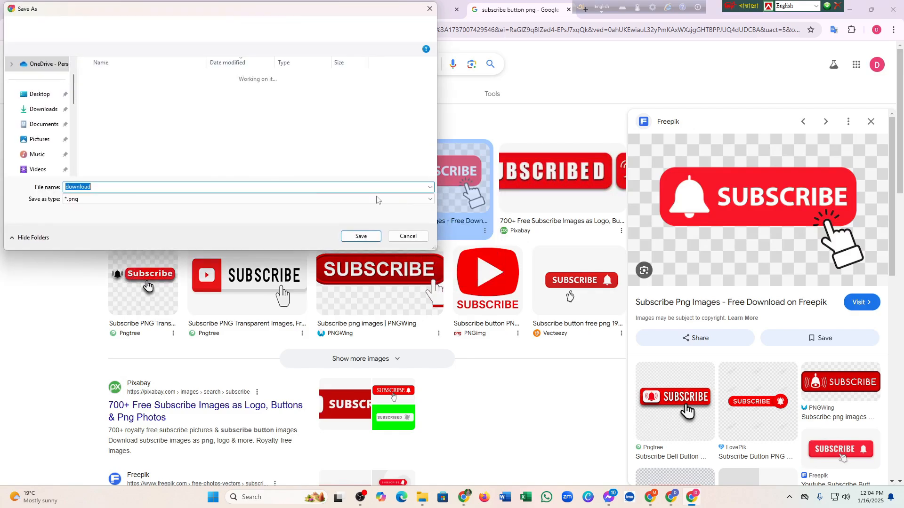
left_click(361, 236)
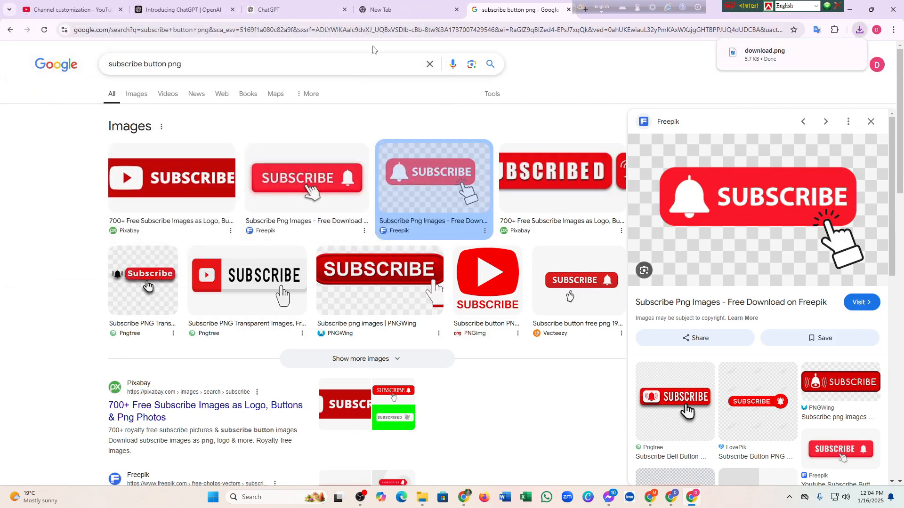
- Search Google in a new browser tab for "remove bg" and open the remove.bg website
right_click(316, 9)
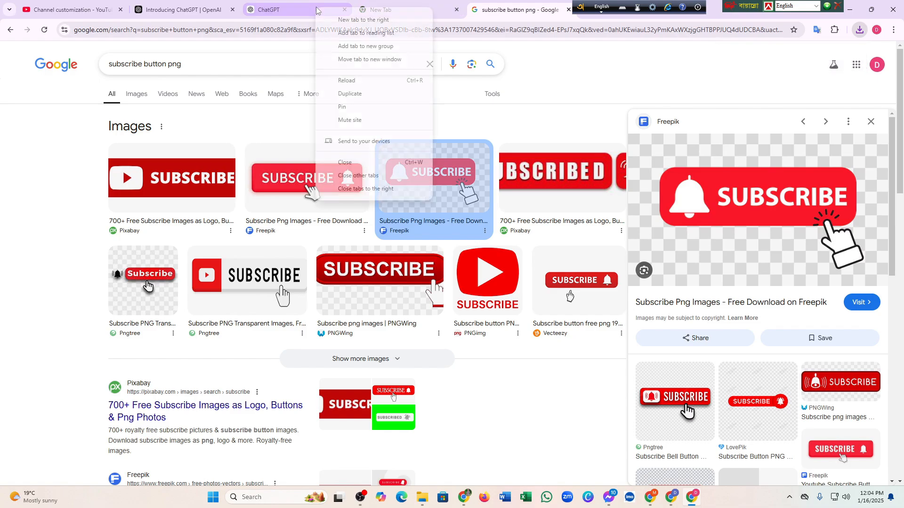
left_click(370, 20)
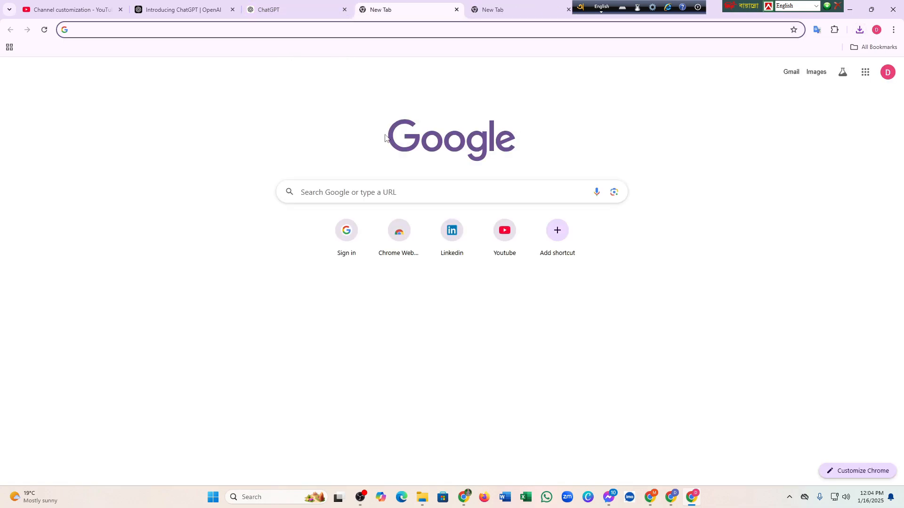
left_click(383, 198)
type("r")
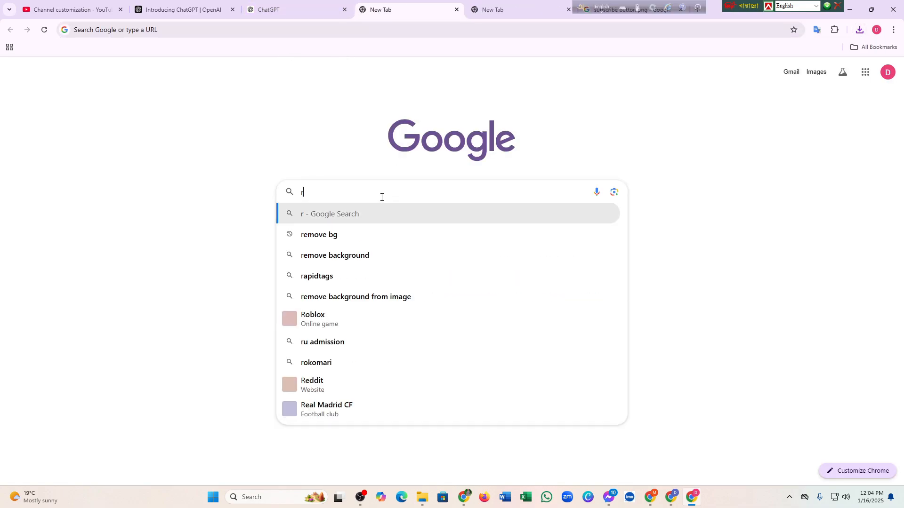
type("emove")
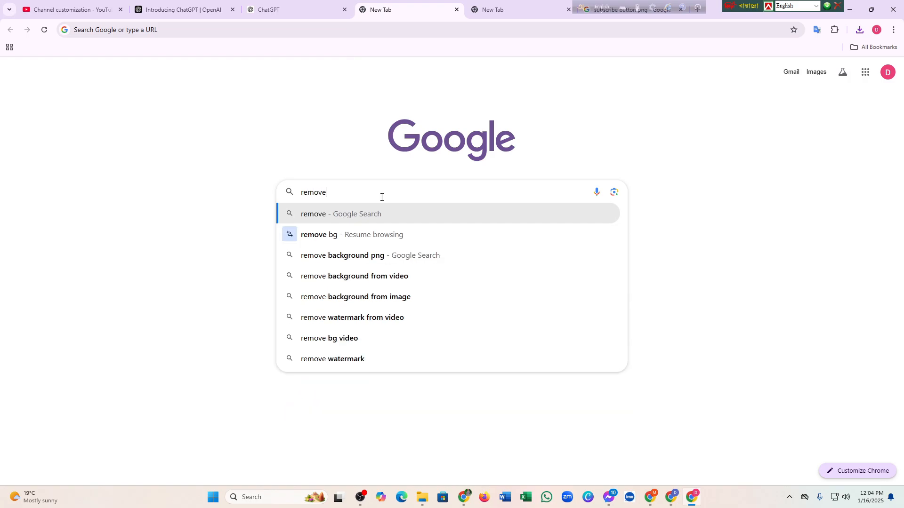
left_click(352, 227)
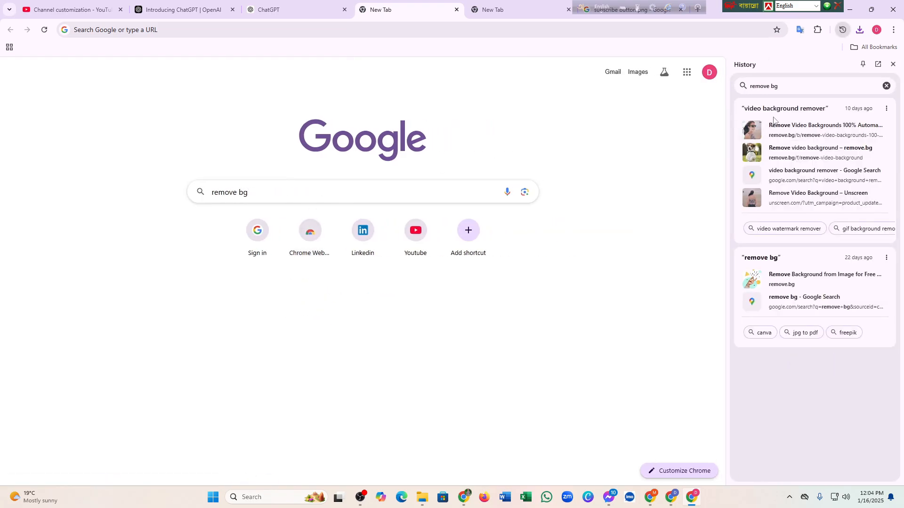
left_click(287, 195)
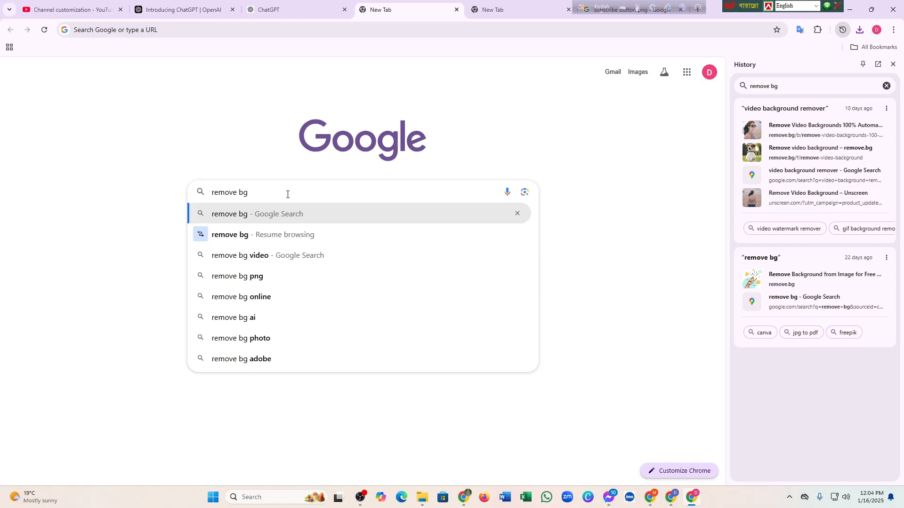
key("Return")
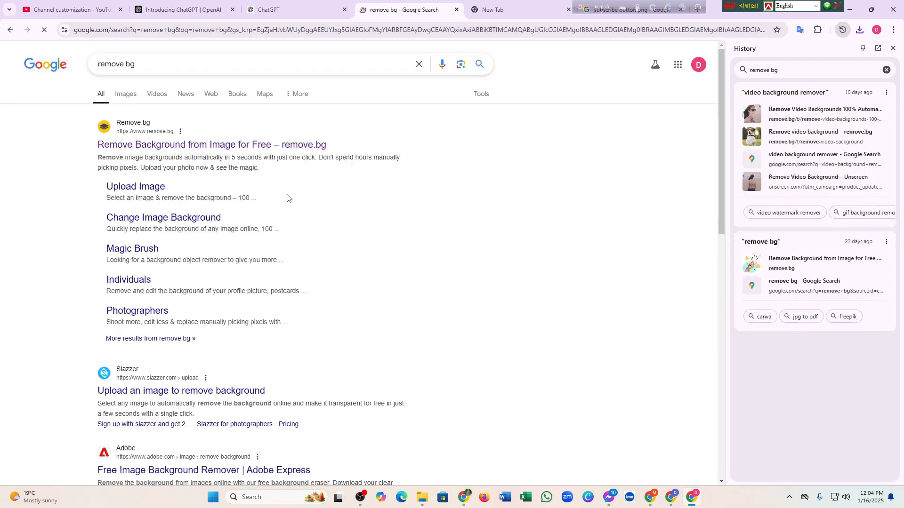
left_click(121, 147)
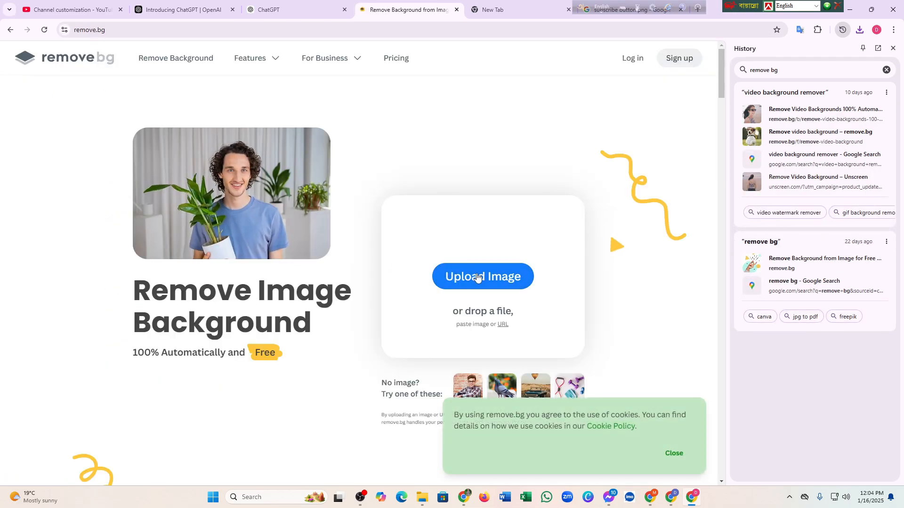
- Upload download.png to remove.bg and download the background-free version at the standard resolution
left_click(477, 277)
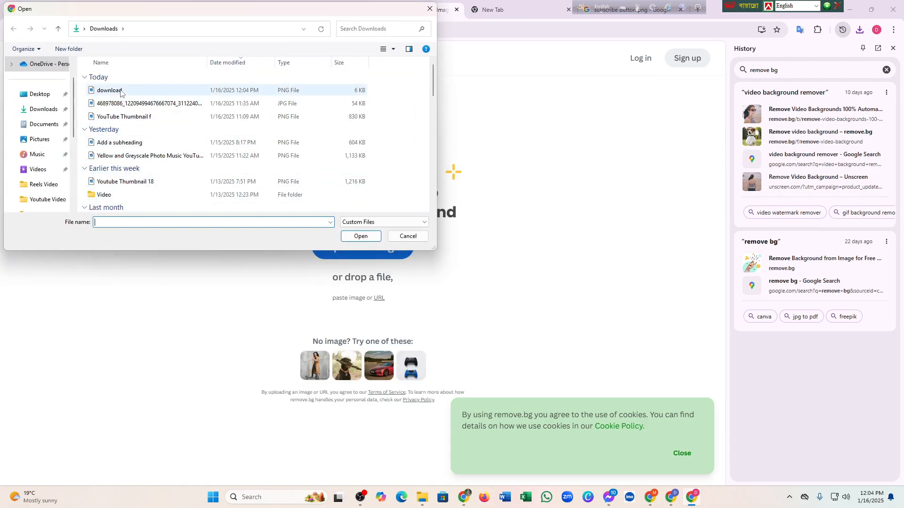
left_click(120, 90)
left_click(360, 235)
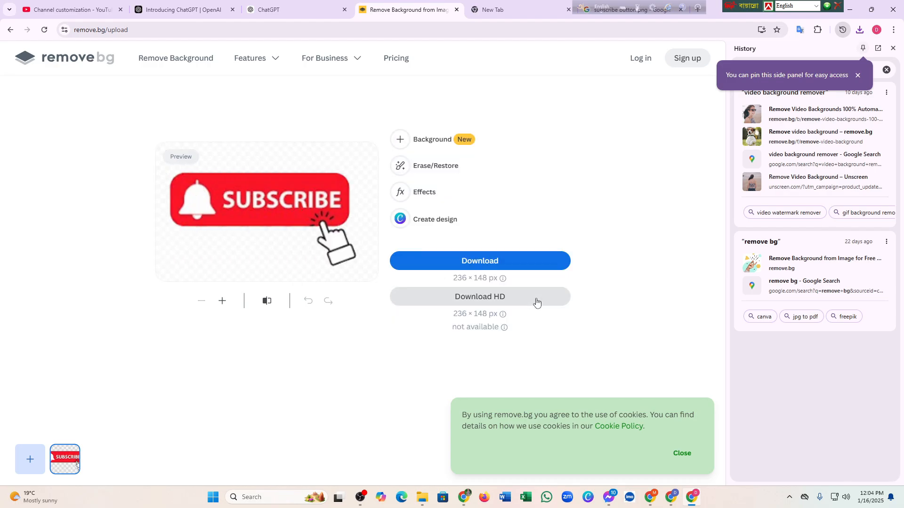
left_click(490, 262)
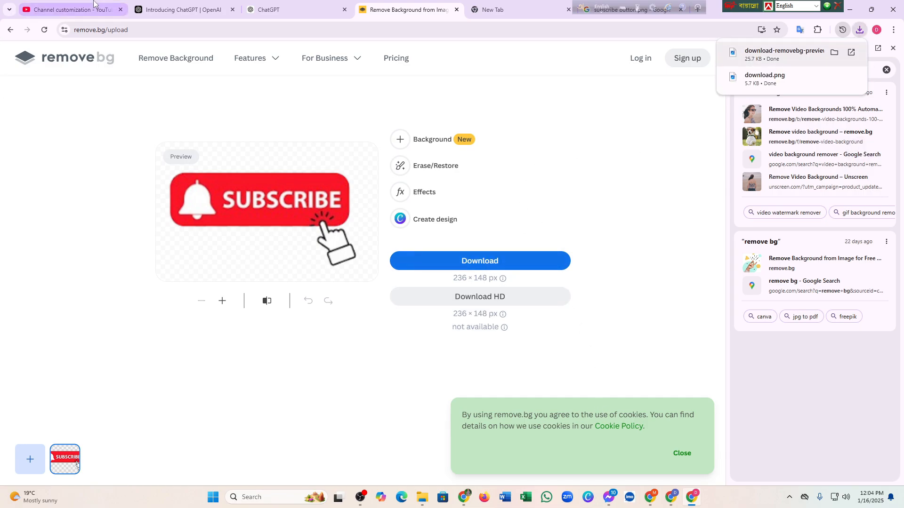
- Back in YouTube Studio, upload download-removebg-preview as the video watermark and accept it after adjusting its crop area
left_click(70, 9)
scroll(278, 337, "up", 1)
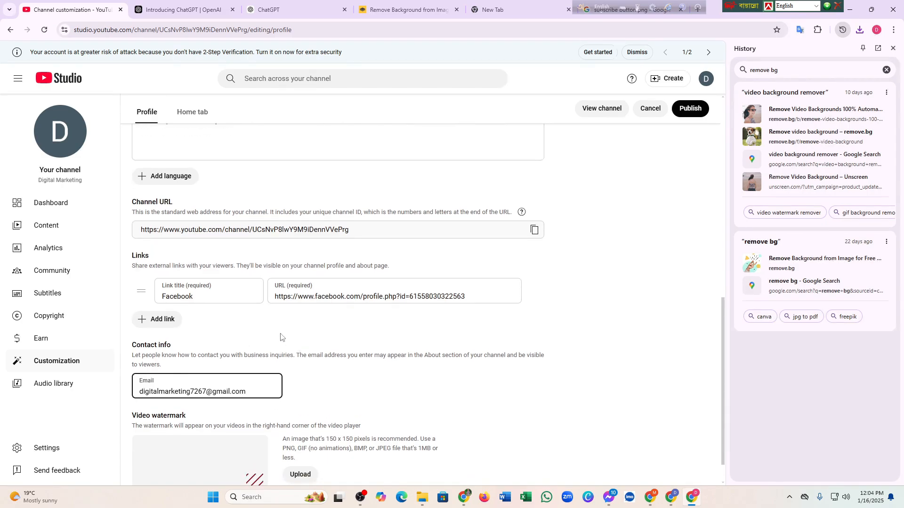
scroll(291, 377, "down", 2)
left_click(299, 439)
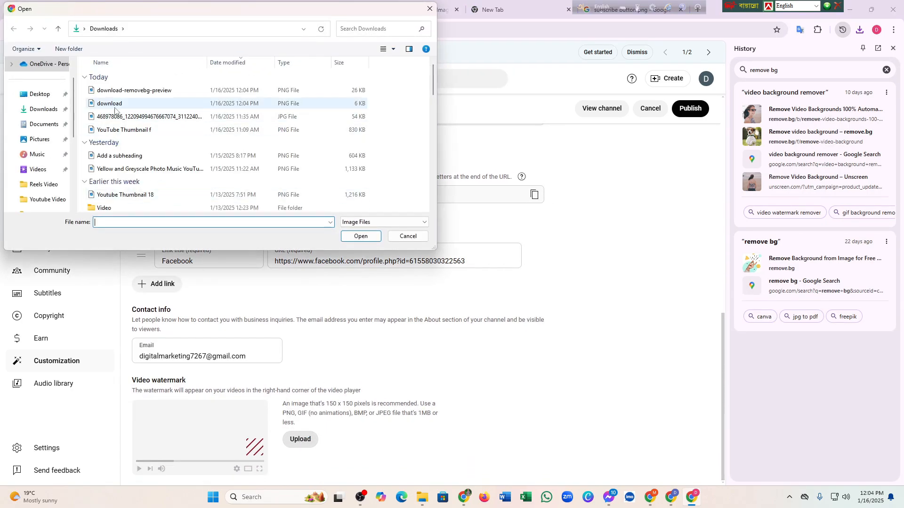
left_click(124, 91)
left_click(361, 236)
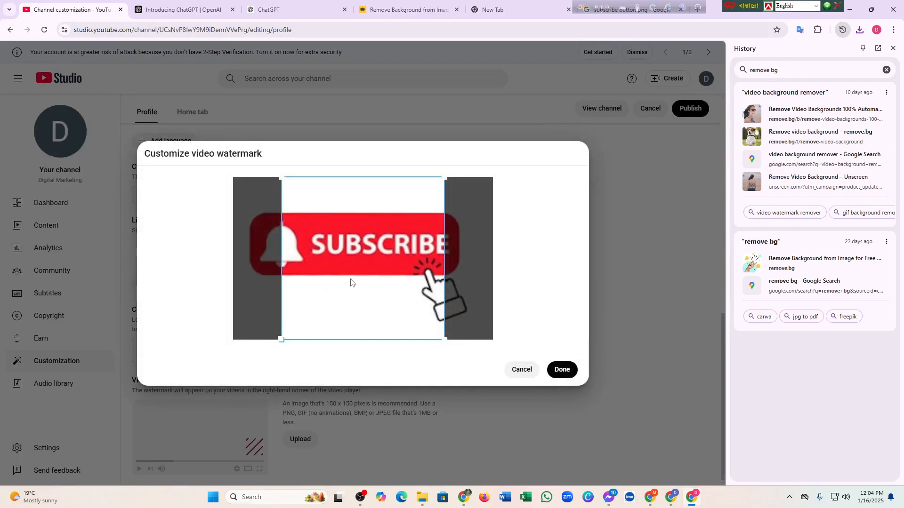
left_click_drag(438, 309, 401, 324)
left_click(562, 370)
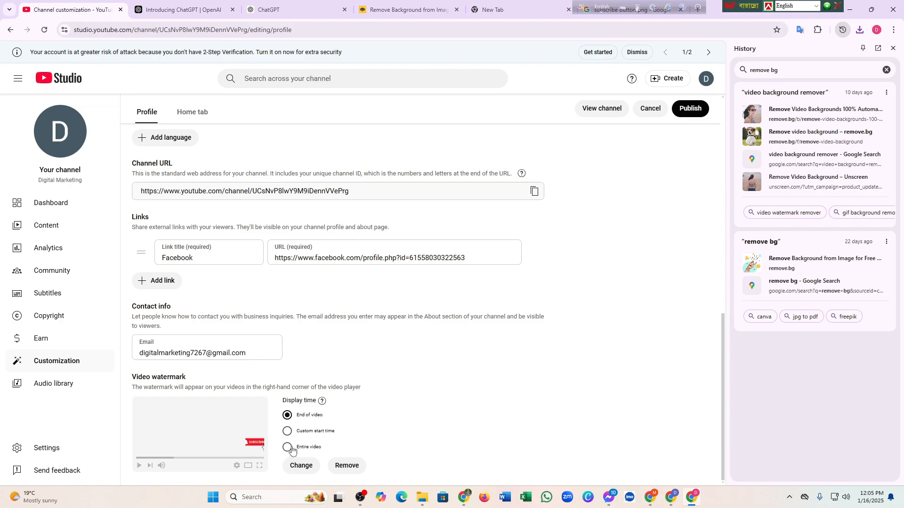
- Publish the channel customization changes
scroll(323, 381, "up", 1)
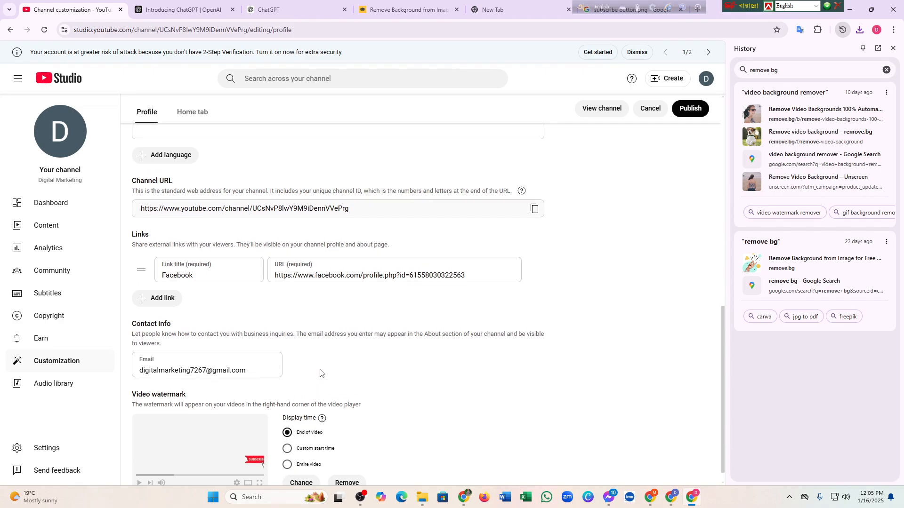
scroll(325, 350, "up", 12)
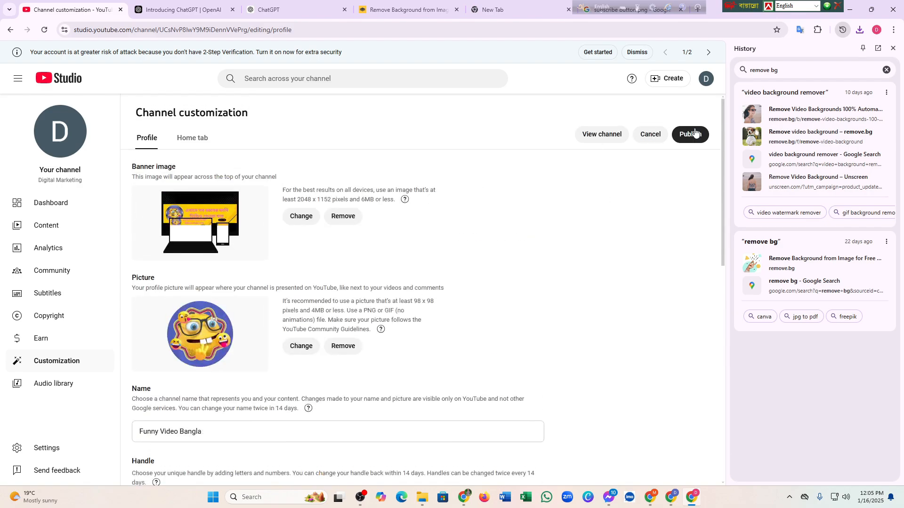
left_click(688, 135)
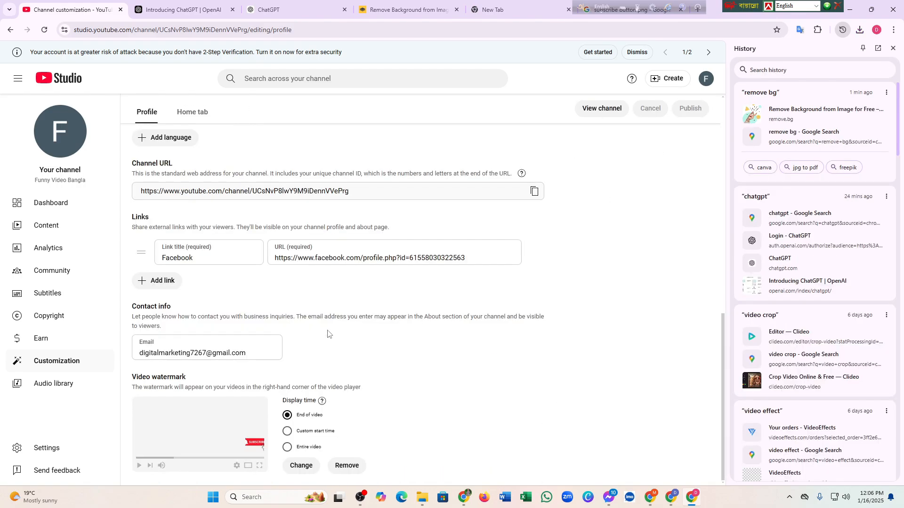
scroll(329, 333, "up", 9)
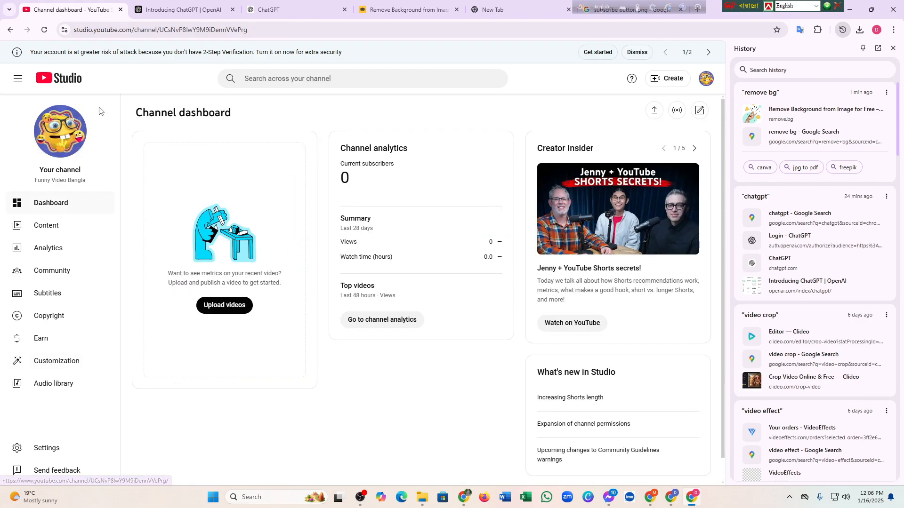
- Open the channel settings and choose USD — US Dollar as the default currency
left_click(70, 448)
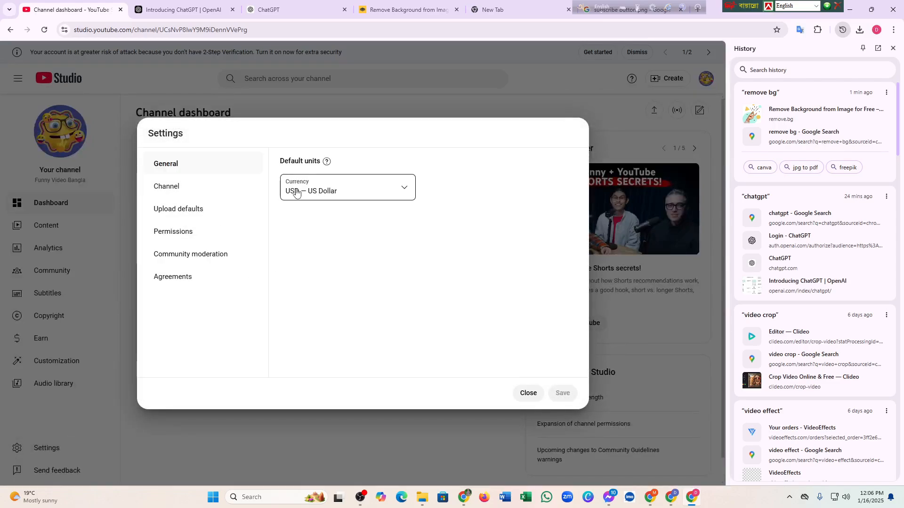
left_click(400, 186)
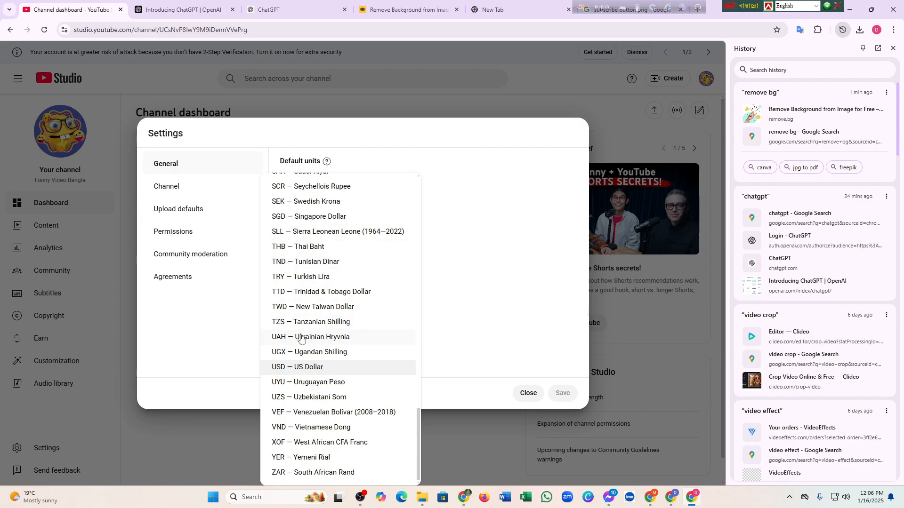
left_click(292, 372)
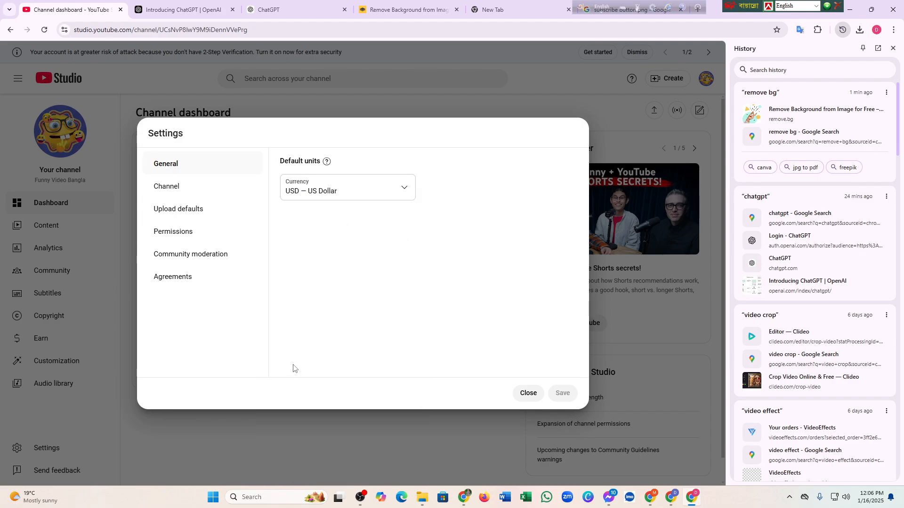
- In the channel's basic info, set the country of residence to Bangladesh and enter the keywords "Funny video Funny video bangla"
left_click(192, 188)
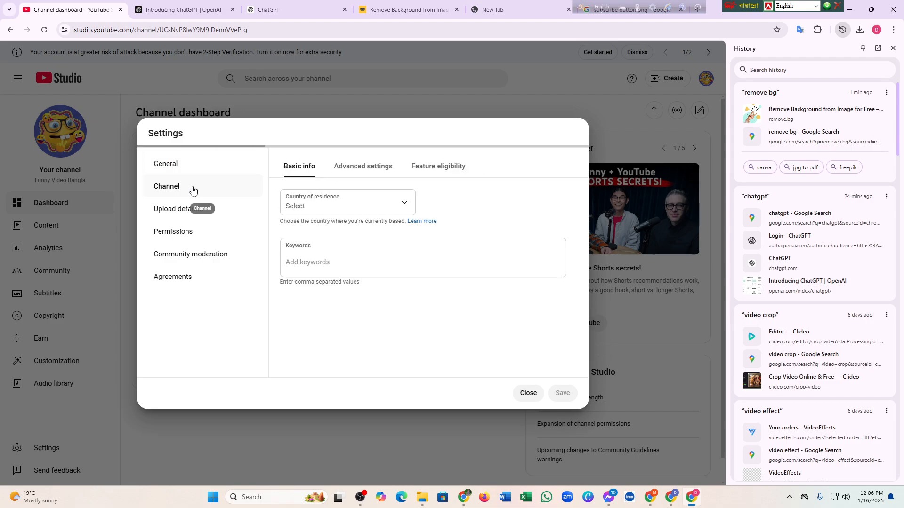
left_click(384, 207)
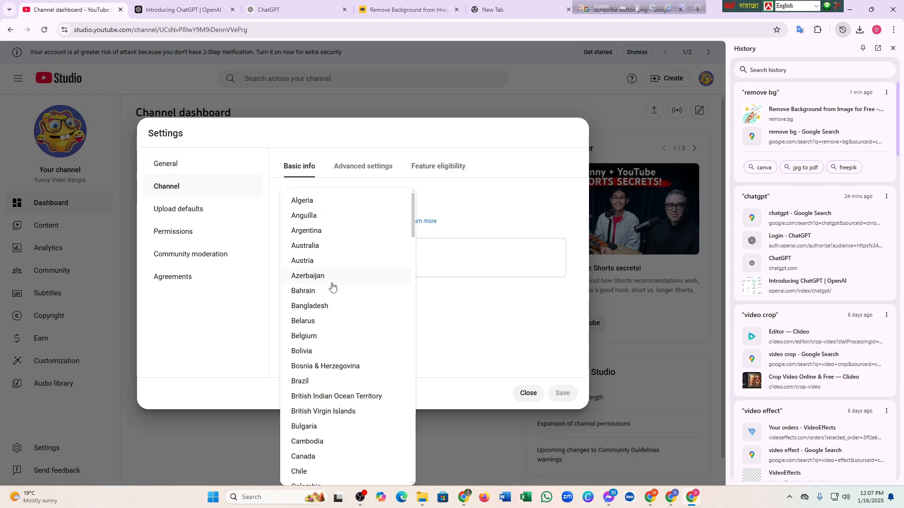
left_click(333, 307)
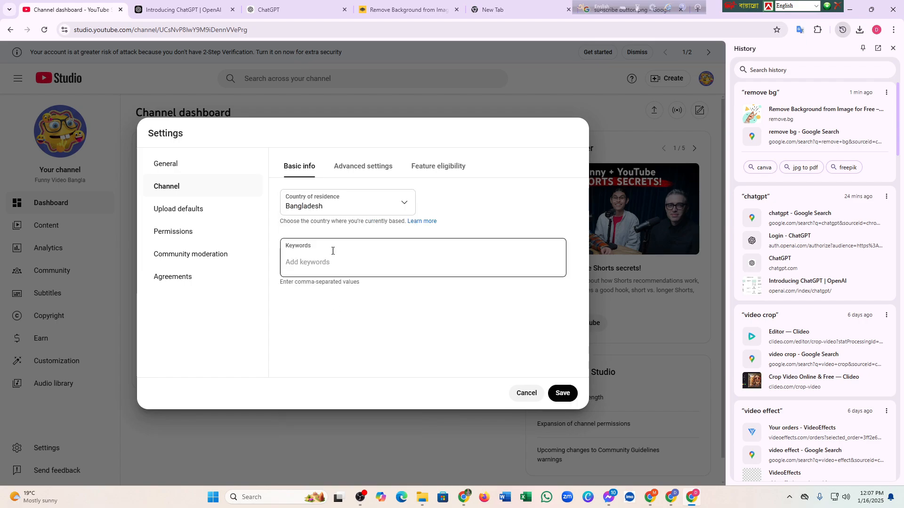
left_click(332, 262)
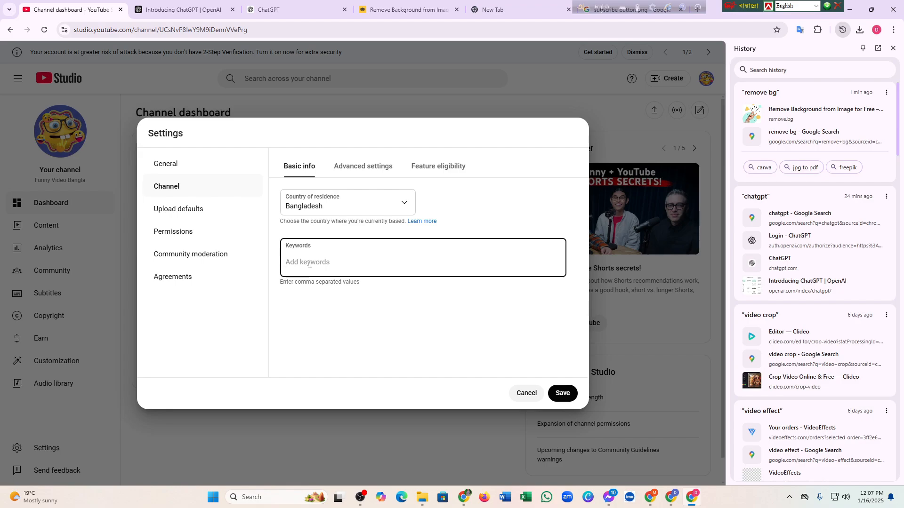
type("Funny video")
type("Funny vi")
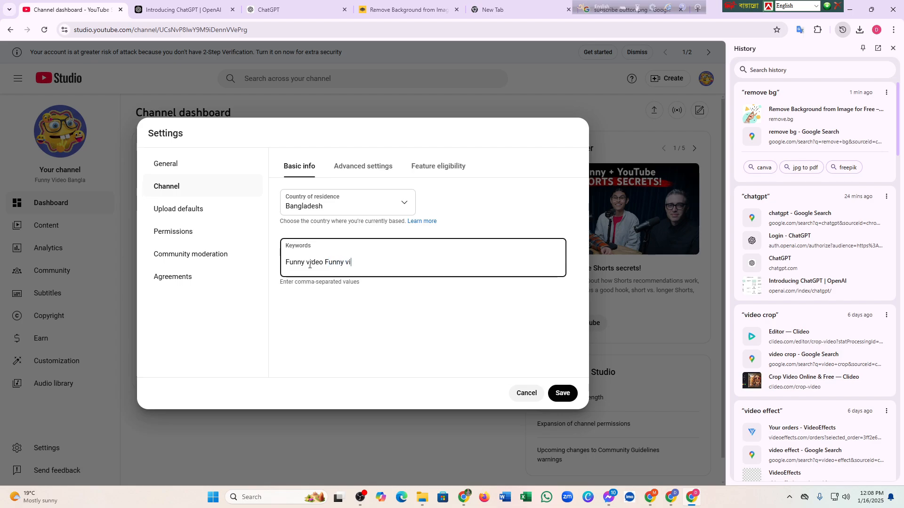
type("deo bangla")
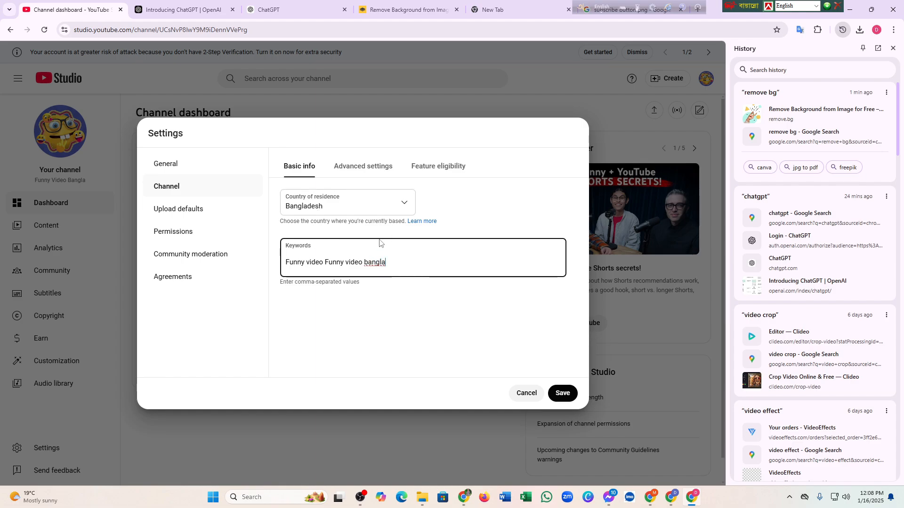
- Review the channel's advanced audience settings and feature eligibility, and view the basic info of the upload defaults
left_click(354, 171)
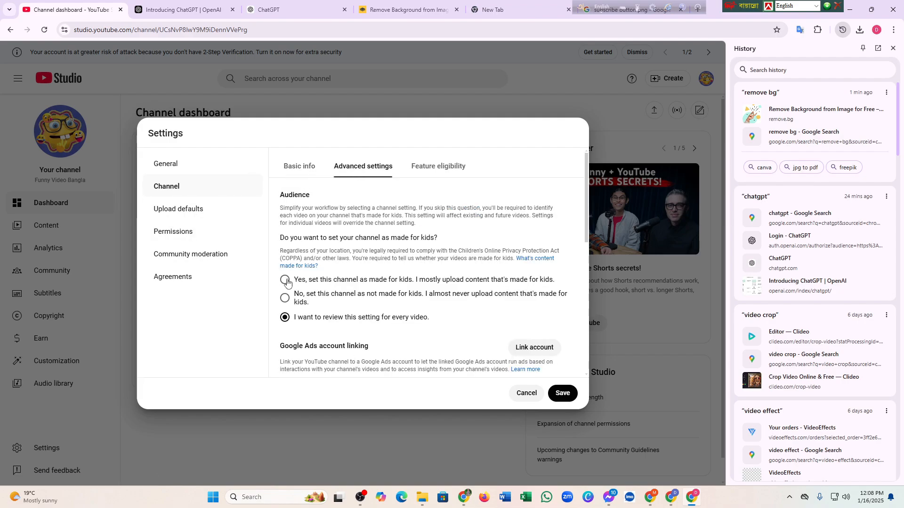
left_click(453, 170)
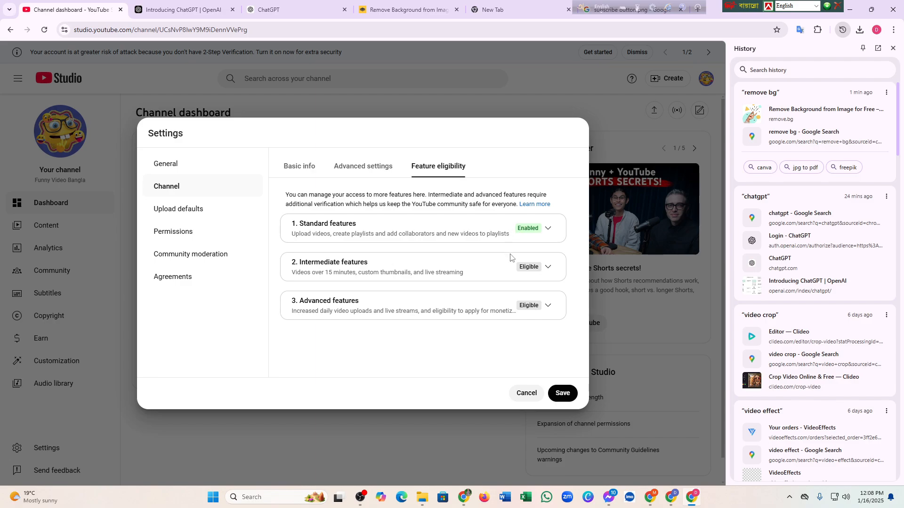
left_click(197, 215)
scroll(358, 254, "down", 2)
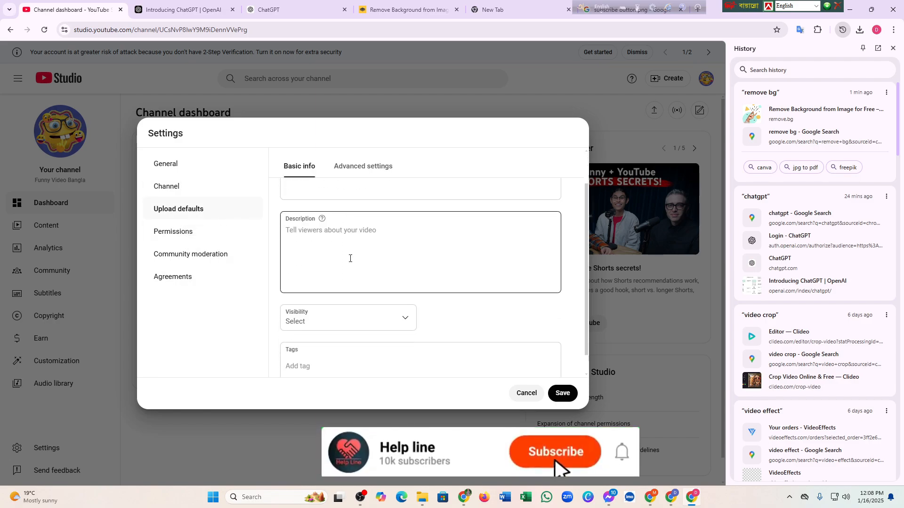
- Set the default upload title to "Funny Video"
scroll(366, 253, "up", 2)
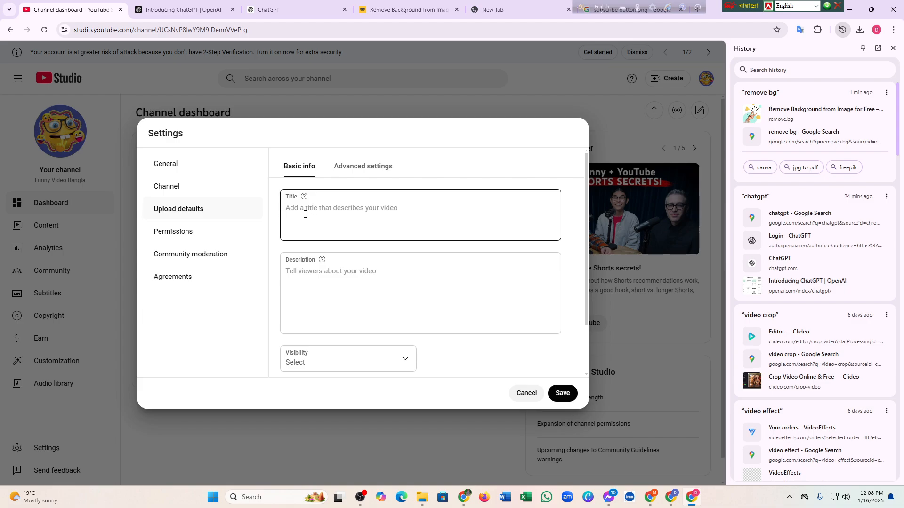
scroll(309, 254, "down", 2)
scroll(309, 254, "up", 2)
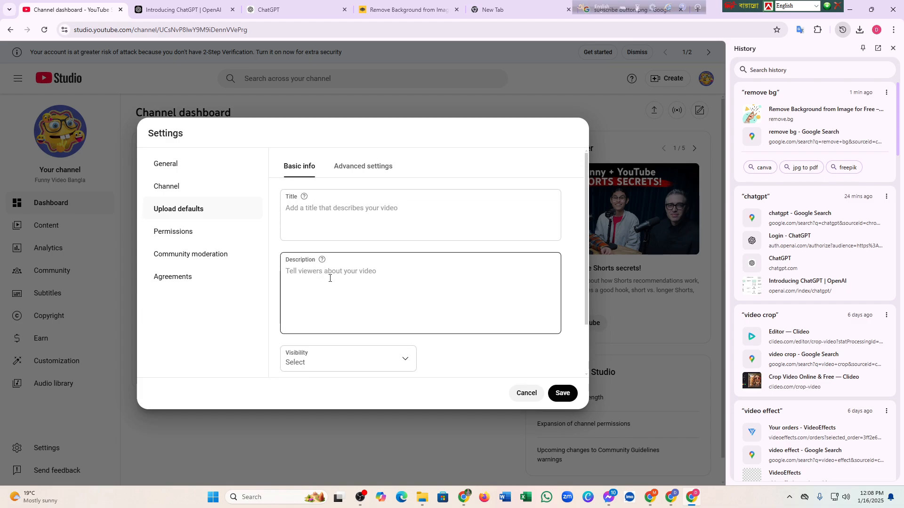
scroll(337, 276, "down", 2)
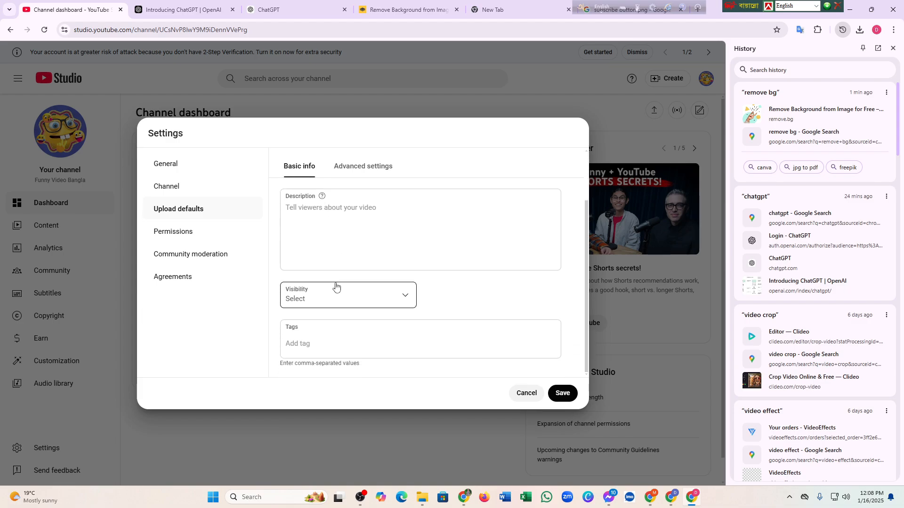
scroll(335, 287, "up", 2)
left_click(315, 212)
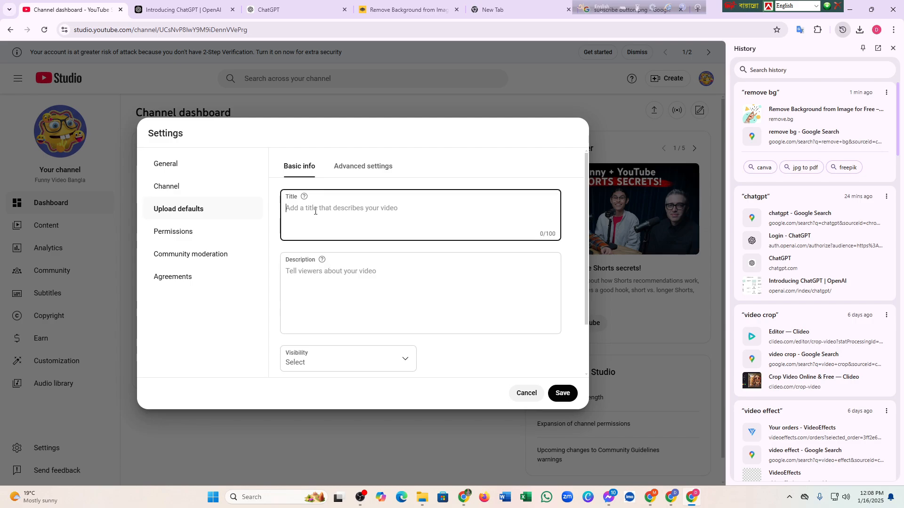
type("Funny Vide")
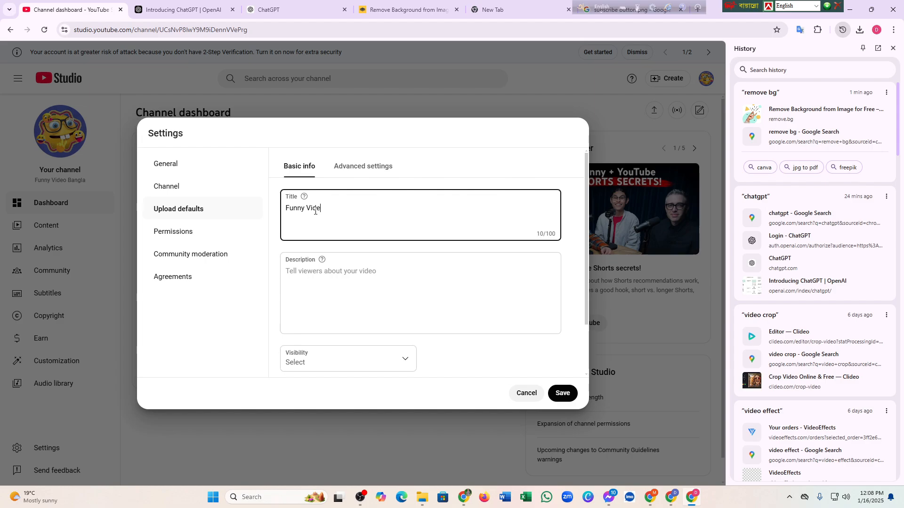
type("o")
- Begin the default description with "Facebook :" followed by the link copied from the Helpline Facebook page open in the other browser window
left_click(317, 269)
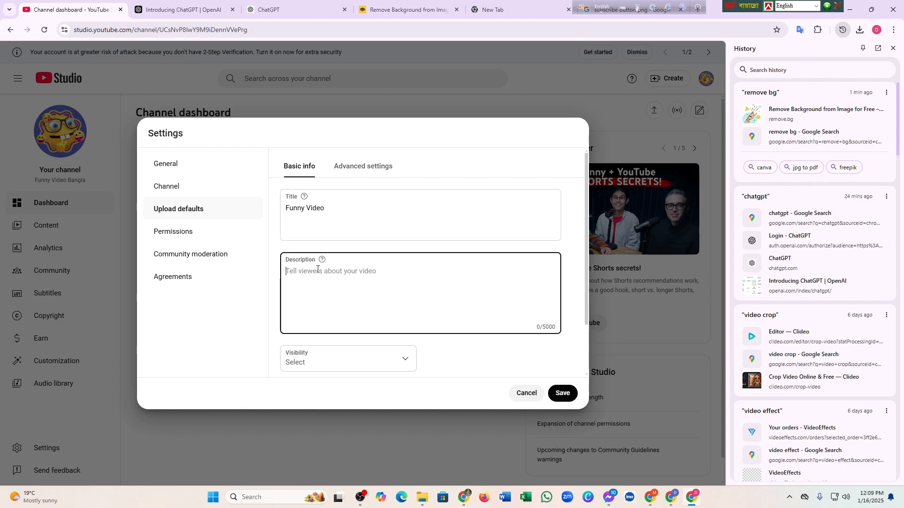
type("Facebook")
key("alt+Tab")
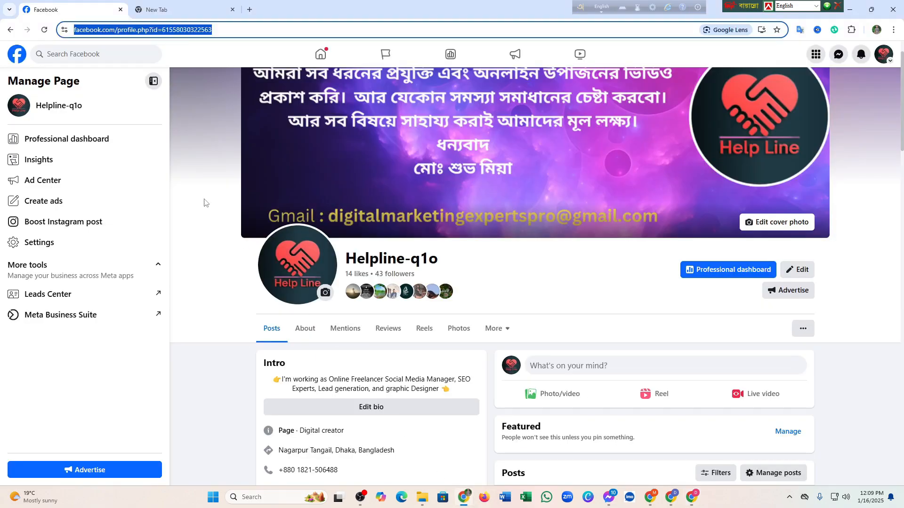
right_click(236, 41)
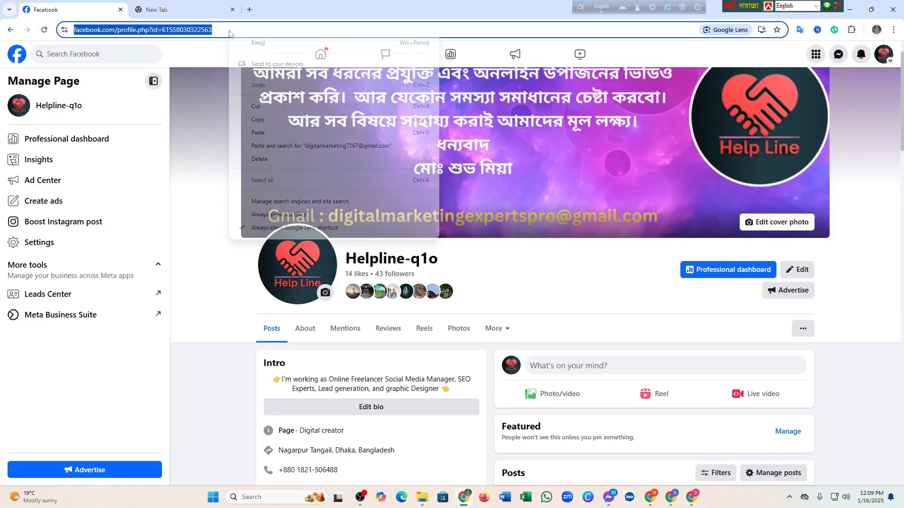
left_click(269, 121)
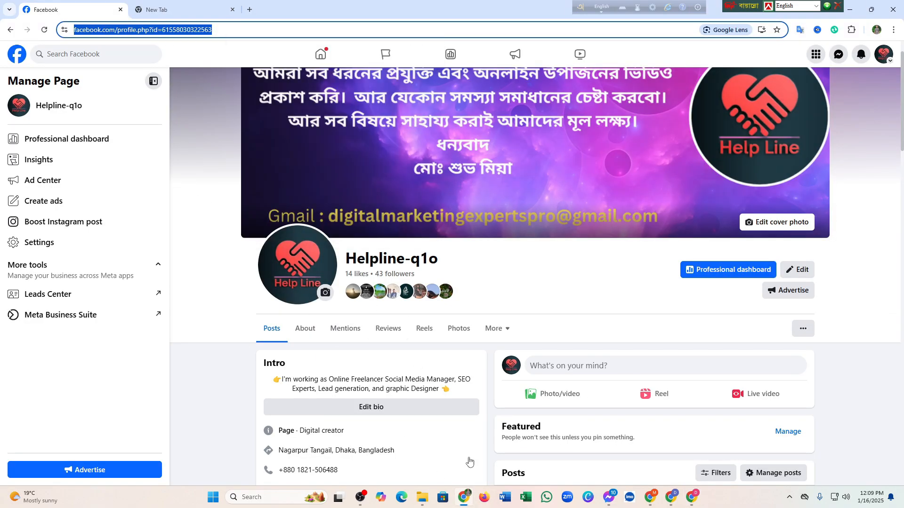
left_click(692, 497)
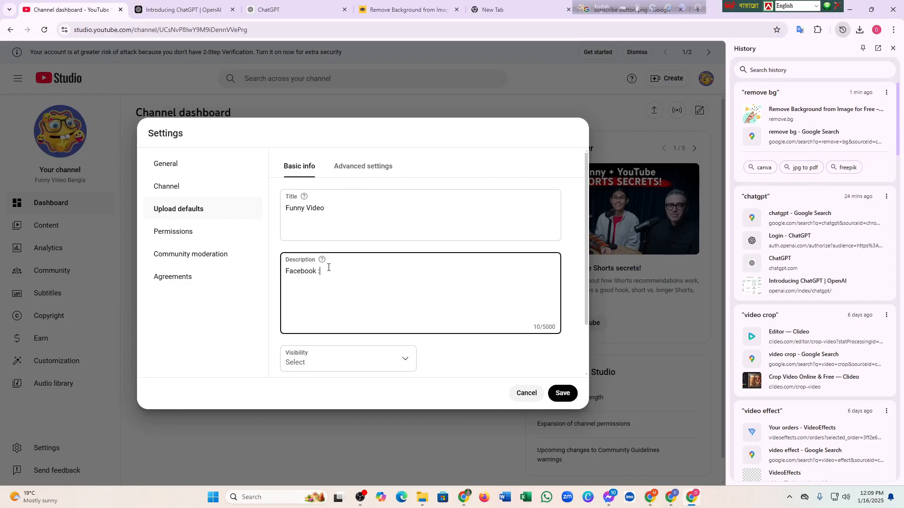
key("ctrl+v")
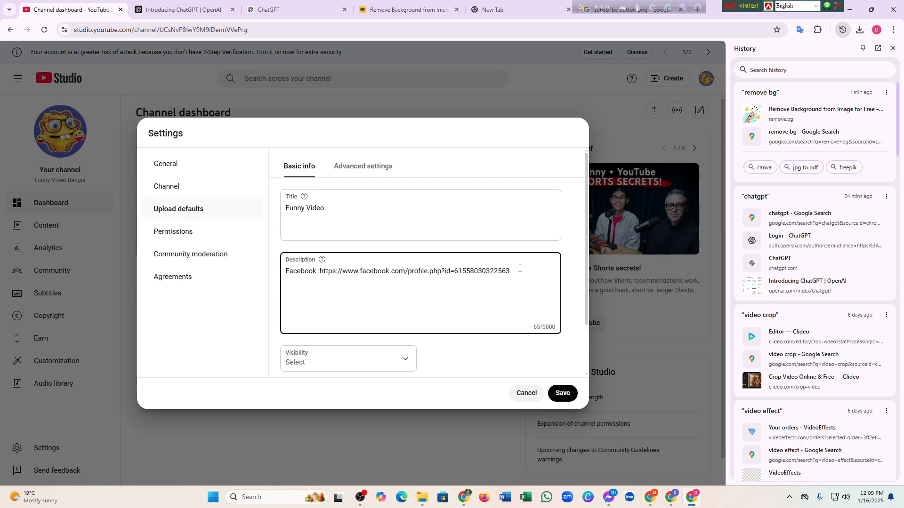
- Add an "Instagram :" line to the default description with the profile link copied from the signed-in Instagram account
type("Instagram :")
left_click(463, 497)
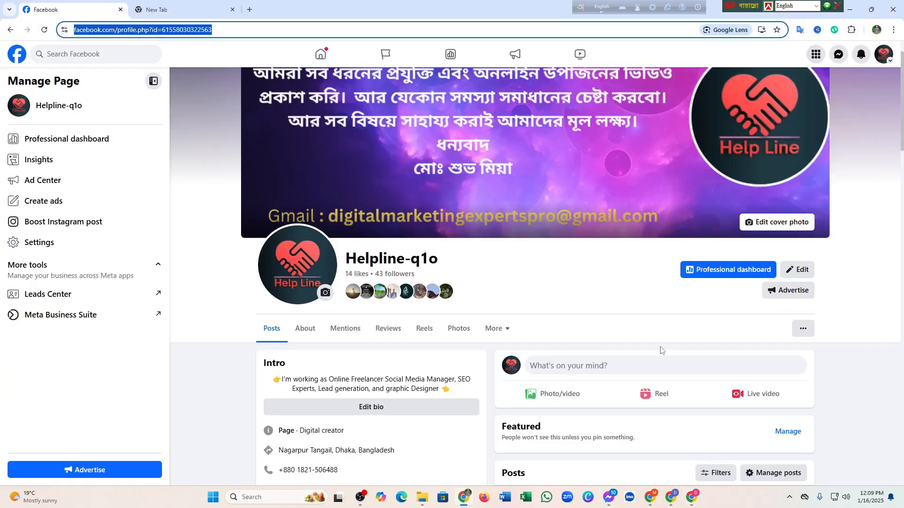
left_click(249, 10)
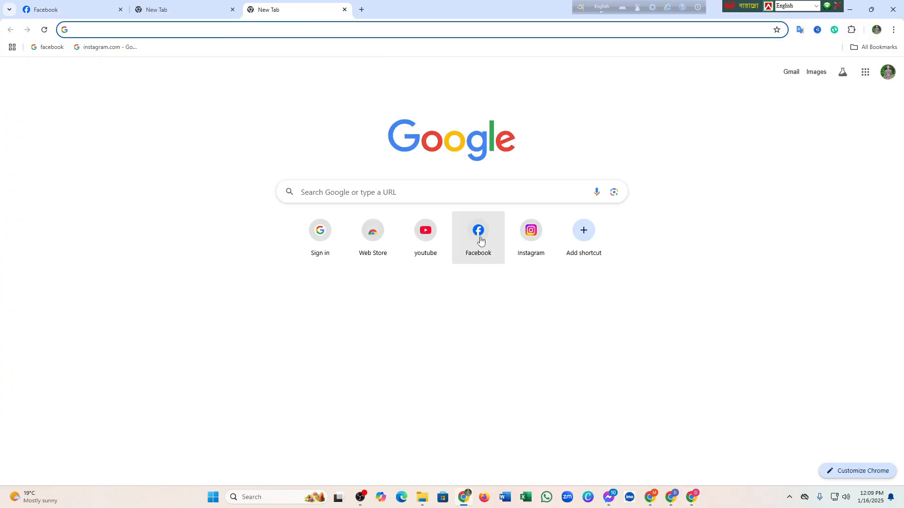
left_click(478, 240)
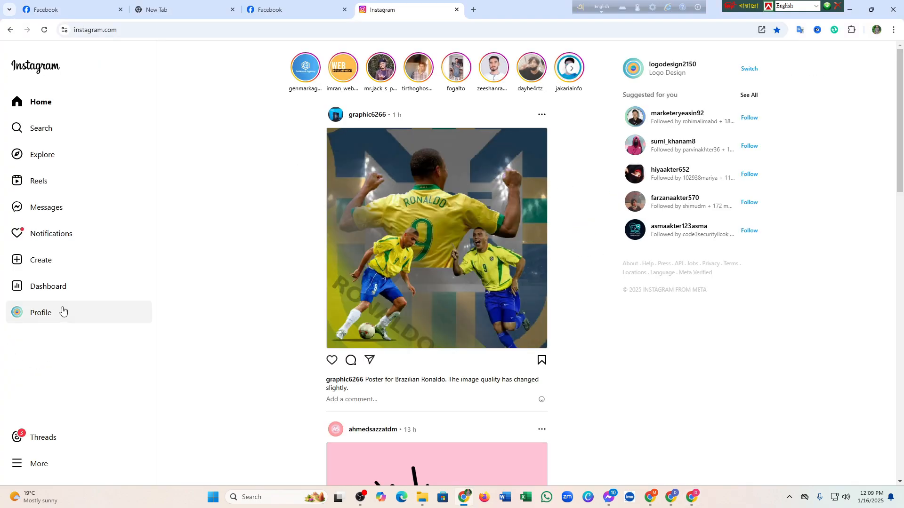
left_click(61, 311)
right_click(190, 30)
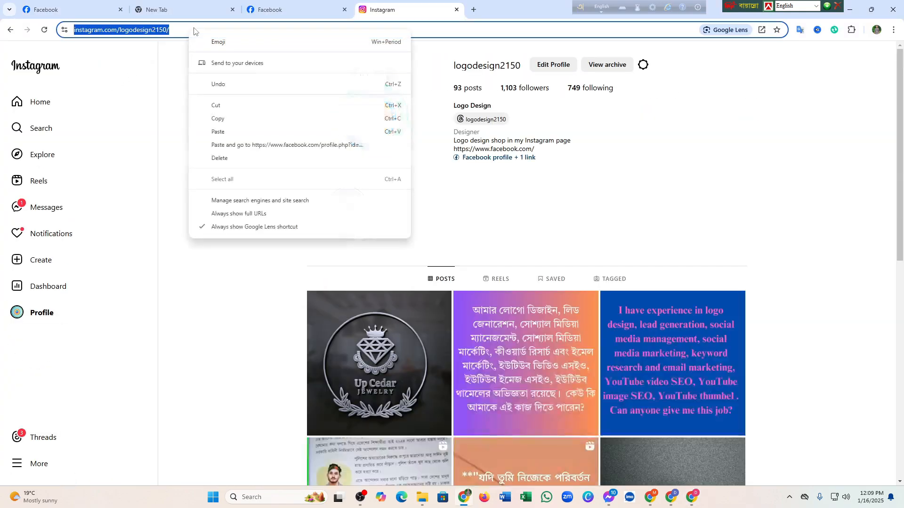
left_click(234, 117)
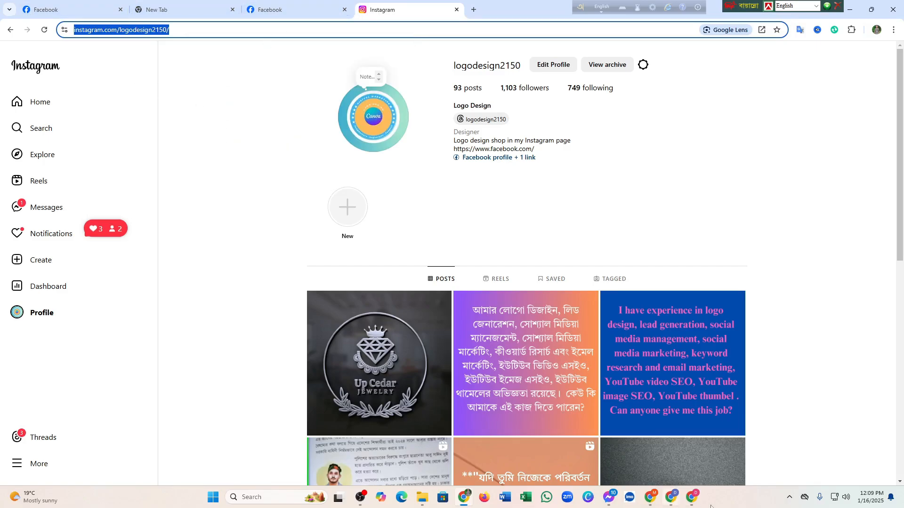
left_click(690, 499)
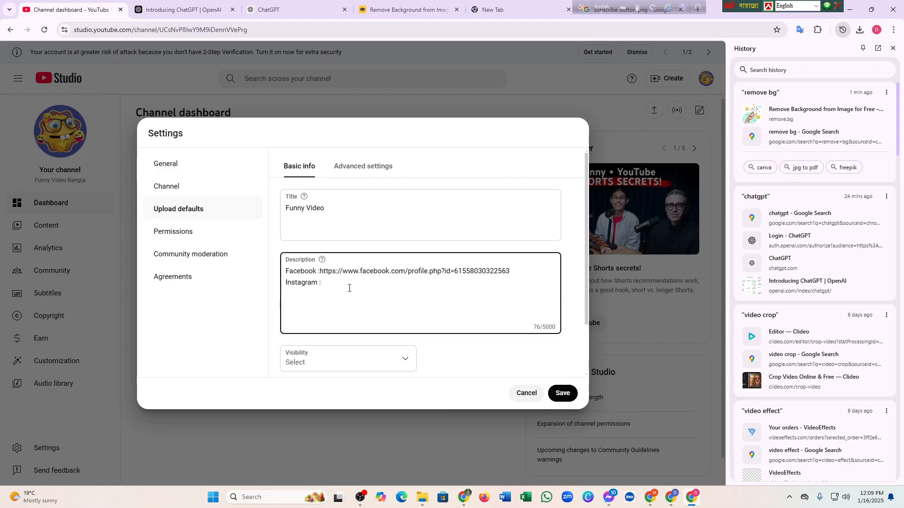
key("ctrl+v")
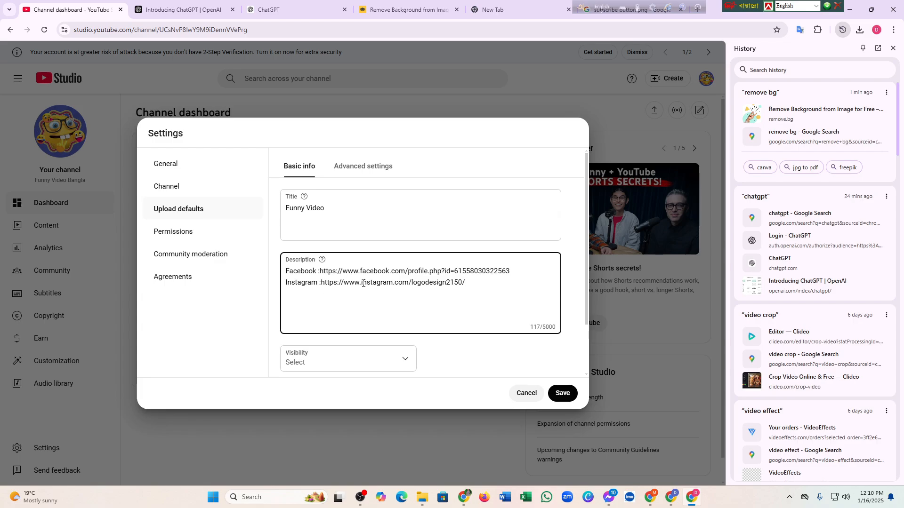
- Set the default upload visibility to Public
scroll(349, 285, "down", 2)
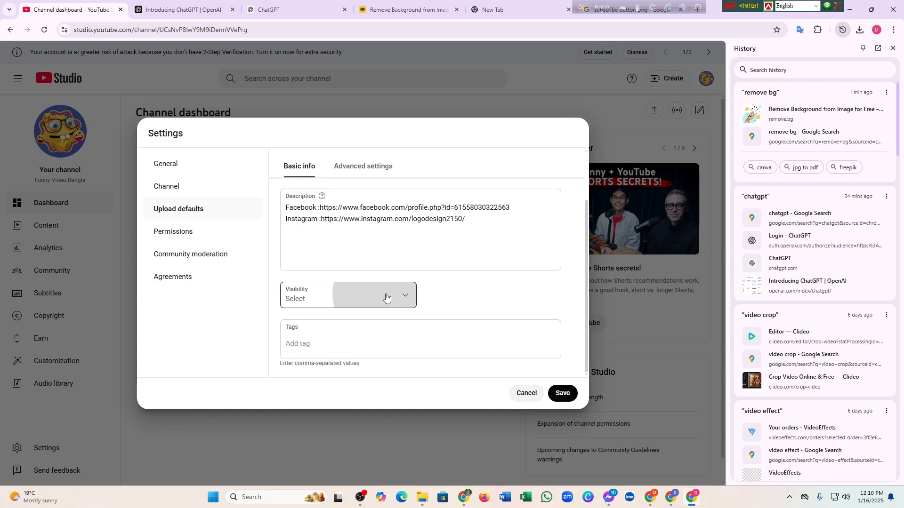
left_click(384, 295)
left_click(359, 296)
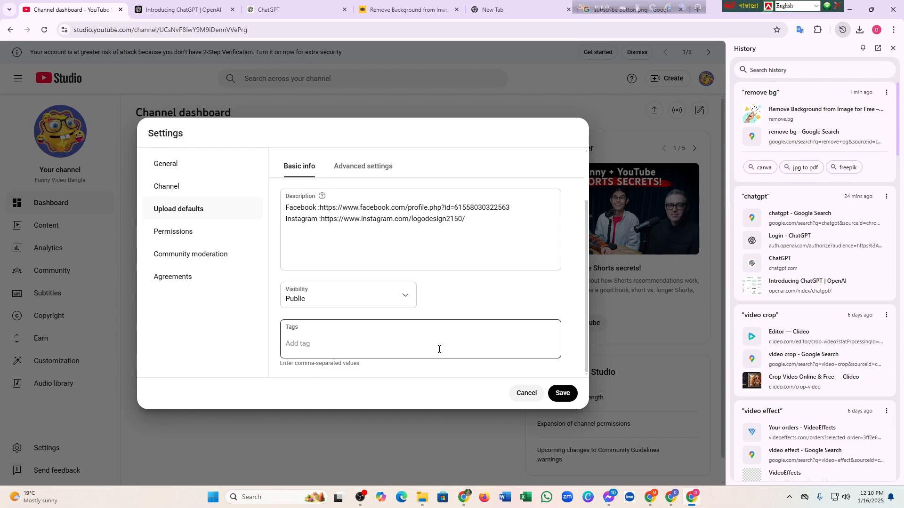
- Enter "Funny video funny video bangla" as the default tags and save the settings
left_click(292, 343)
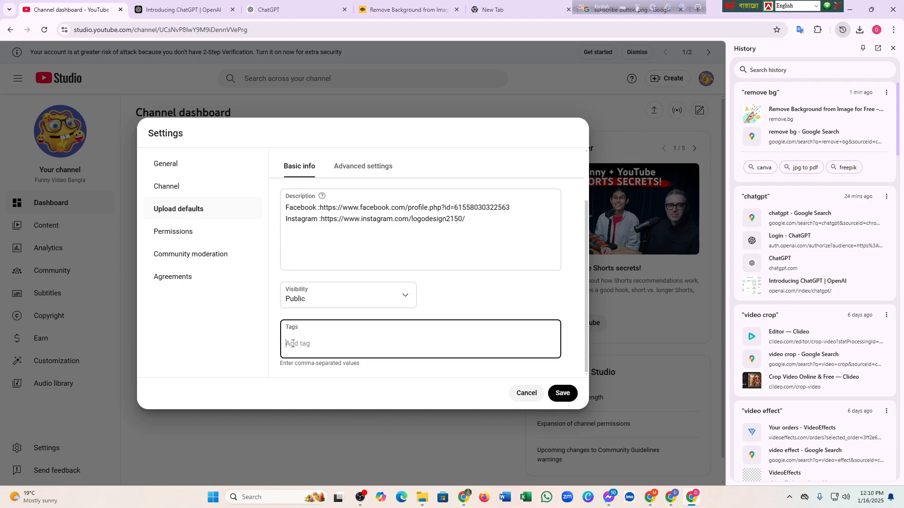
type("H")
key("BackSpace")
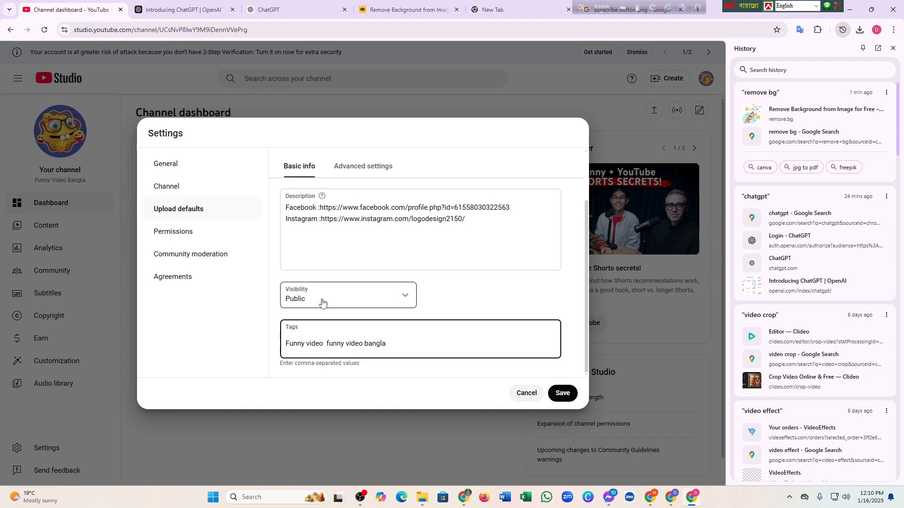
scroll(351, 282, "up", 2)
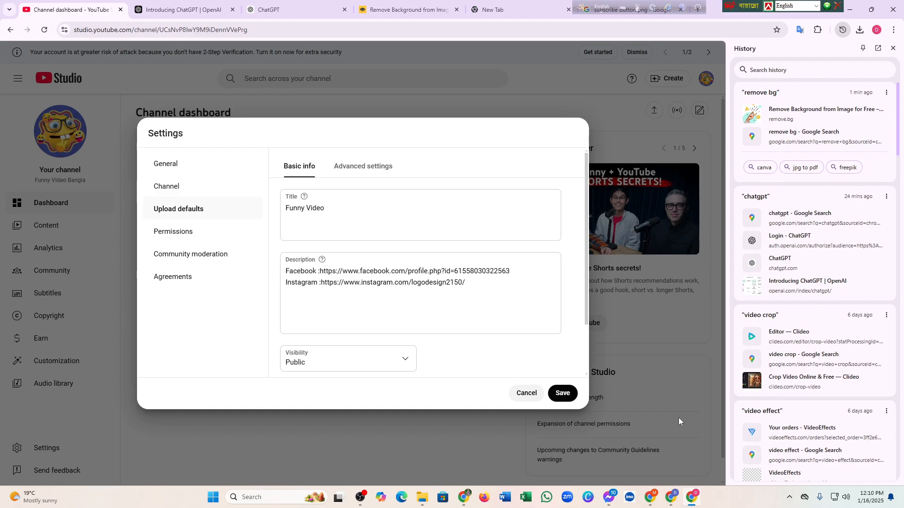
left_click(574, 397)
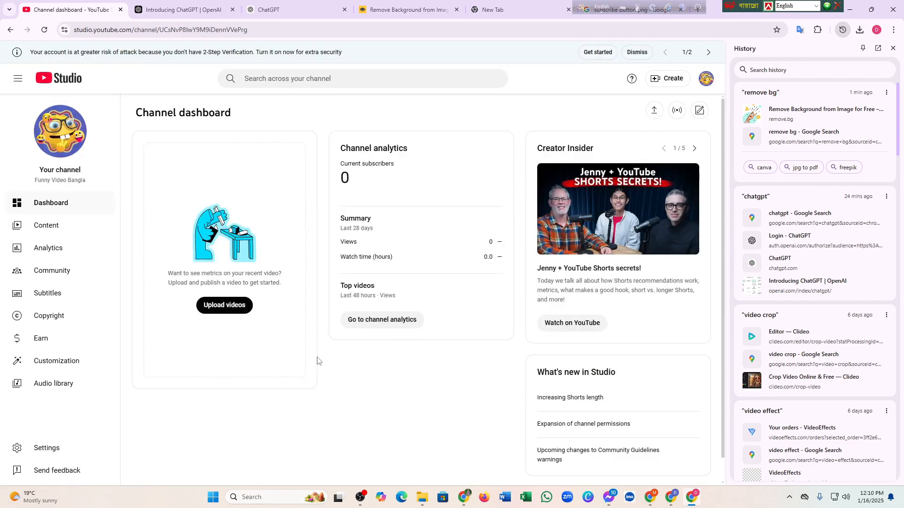
- Reopen the channel settings and check the saved title, description, visibility and tags in the upload defaults
left_click(31, 449)
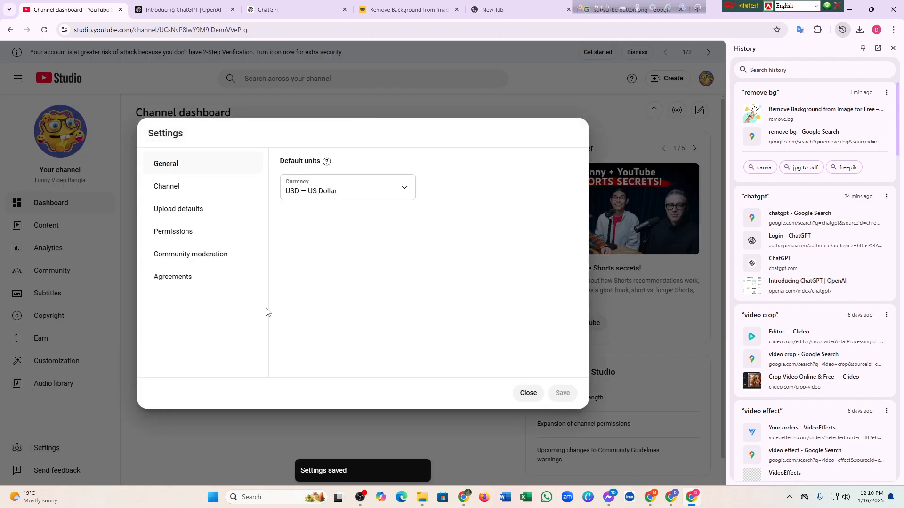
left_click(191, 210)
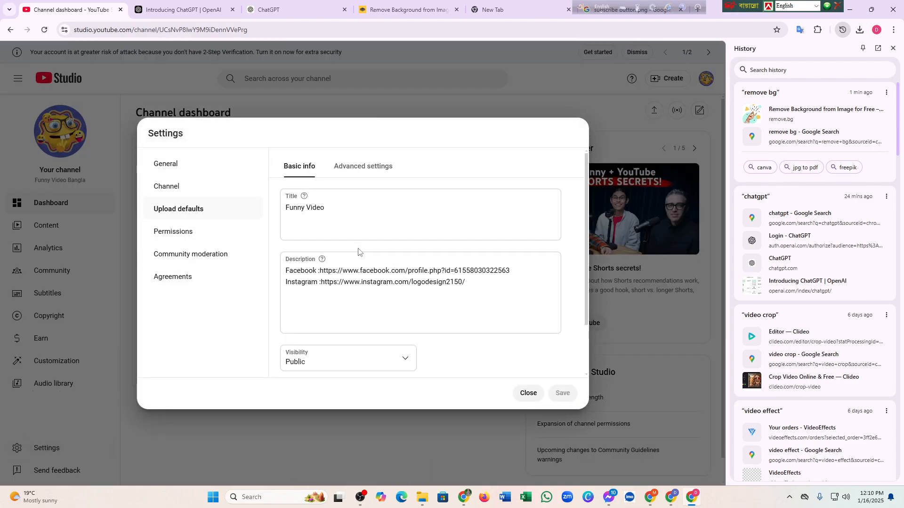
scroll(363, 269, "down", 2)
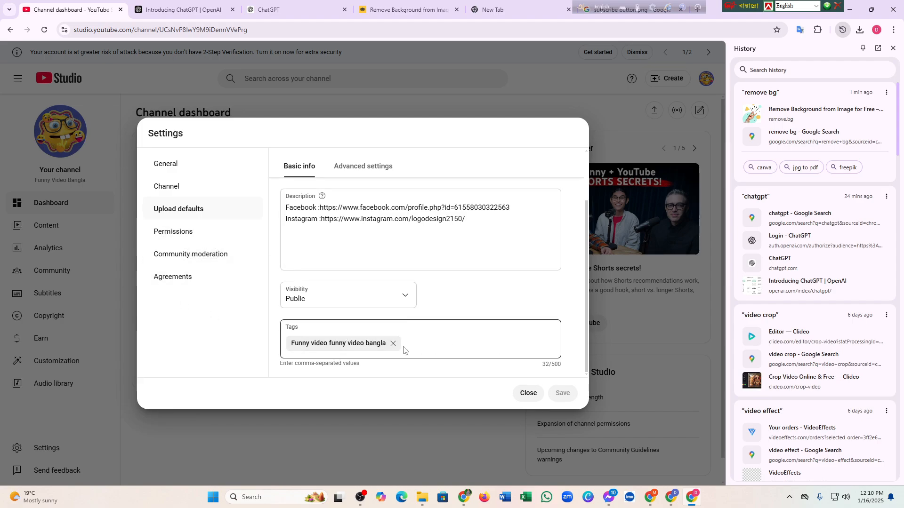
- Review the channel permissions, the automated filters and the defaults of community moderation
left_click(176, 230)
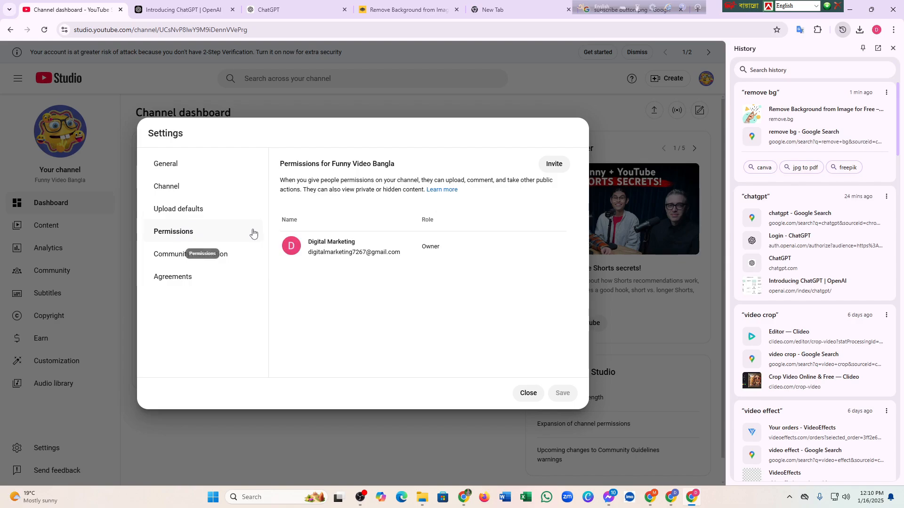
left_click(176, 255)
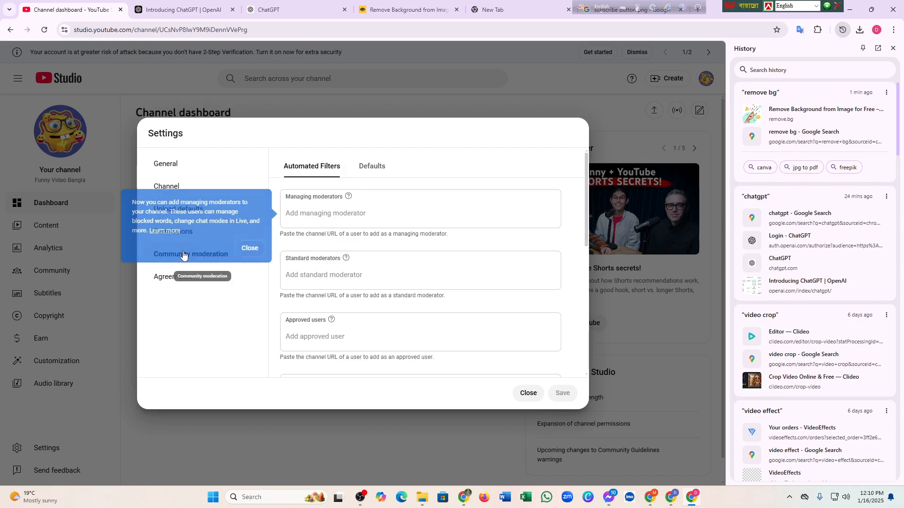
scroll(378, 232, "down", 2)
scroll(379, 235, "down", 6)
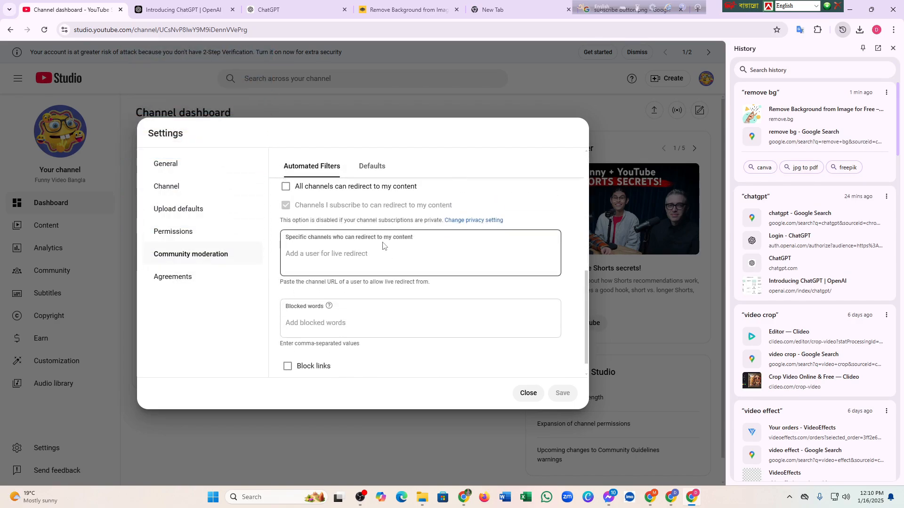
scroll(372, 224, "up", 4)
left_click(372, 166)
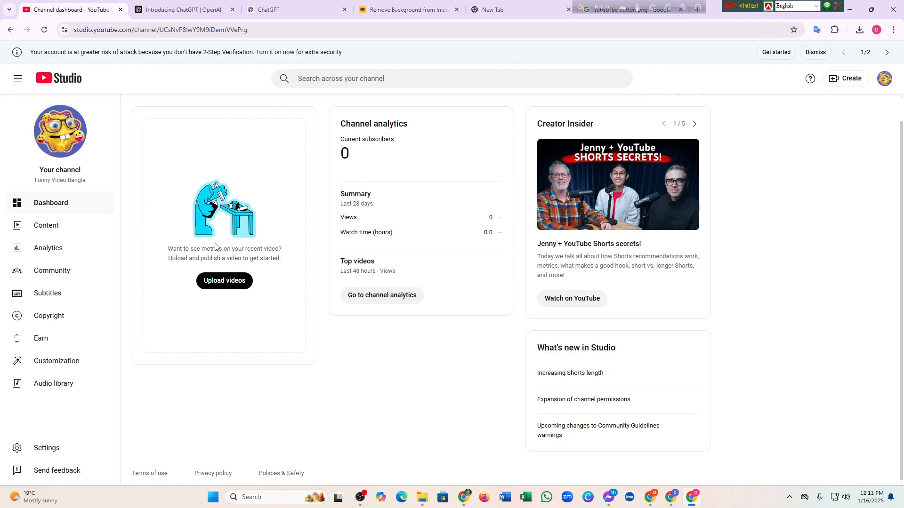